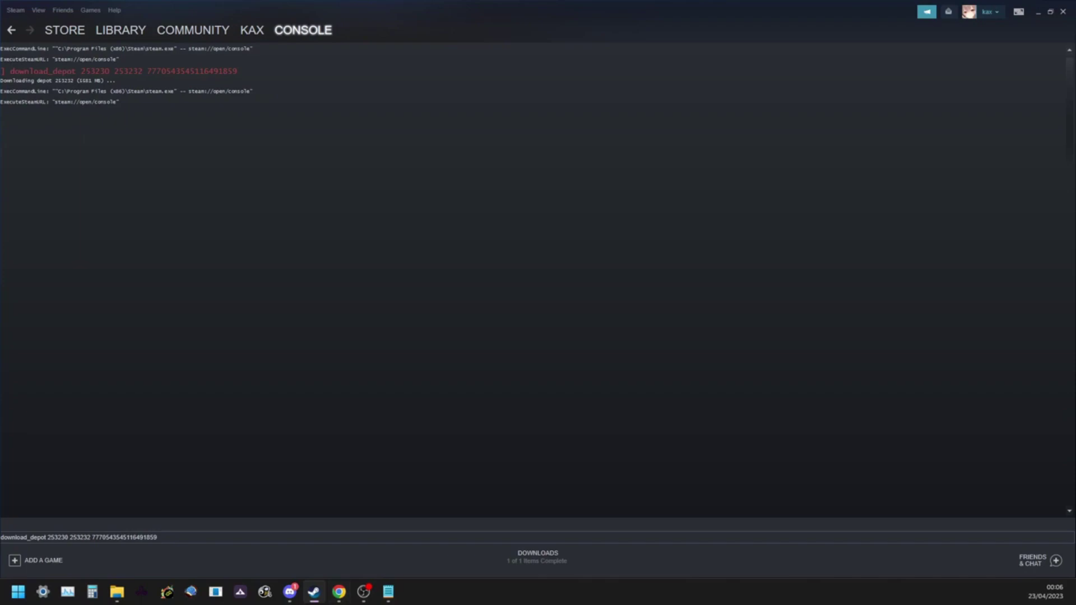
- Clear the pending download_depot command from the Steam console and switch to Discord to look through the resources channel
drag(158, 537, 0, 538)
key(BackSpace)
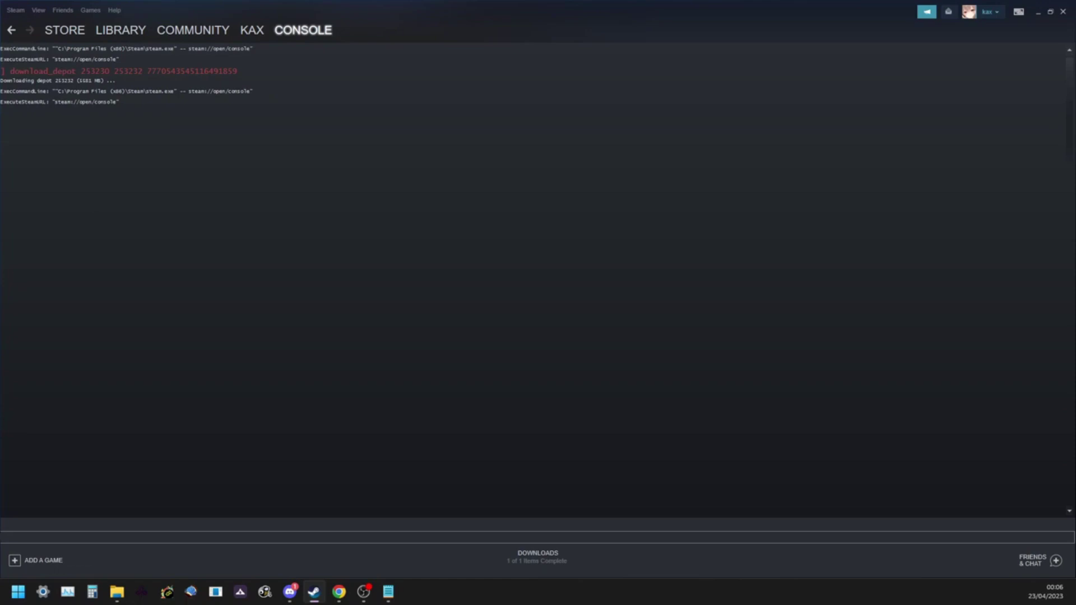
key(alt+Tab)
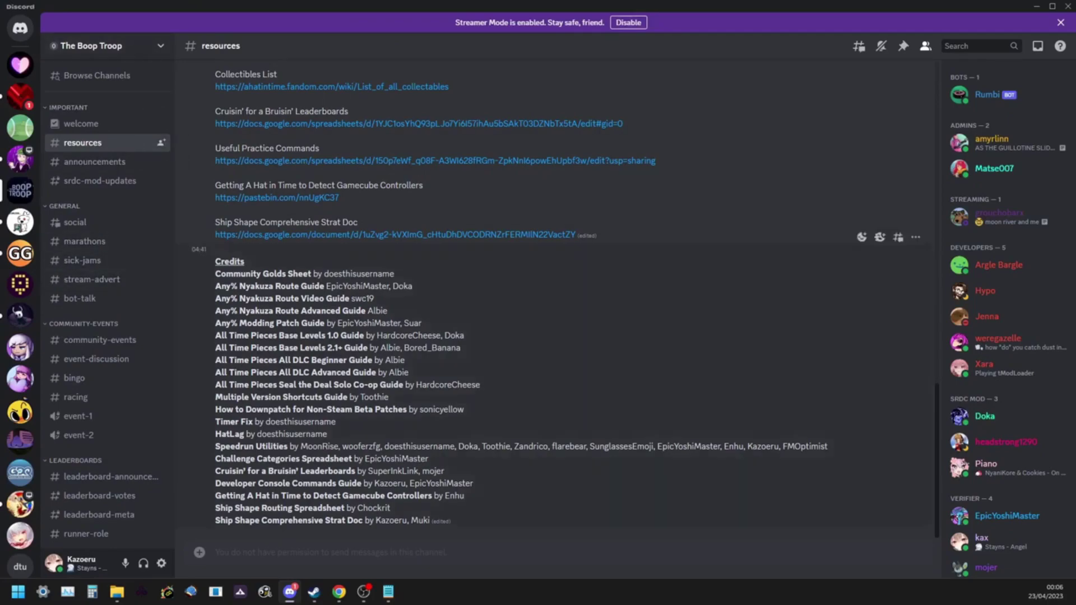
scroll(453, 246, up, 5)
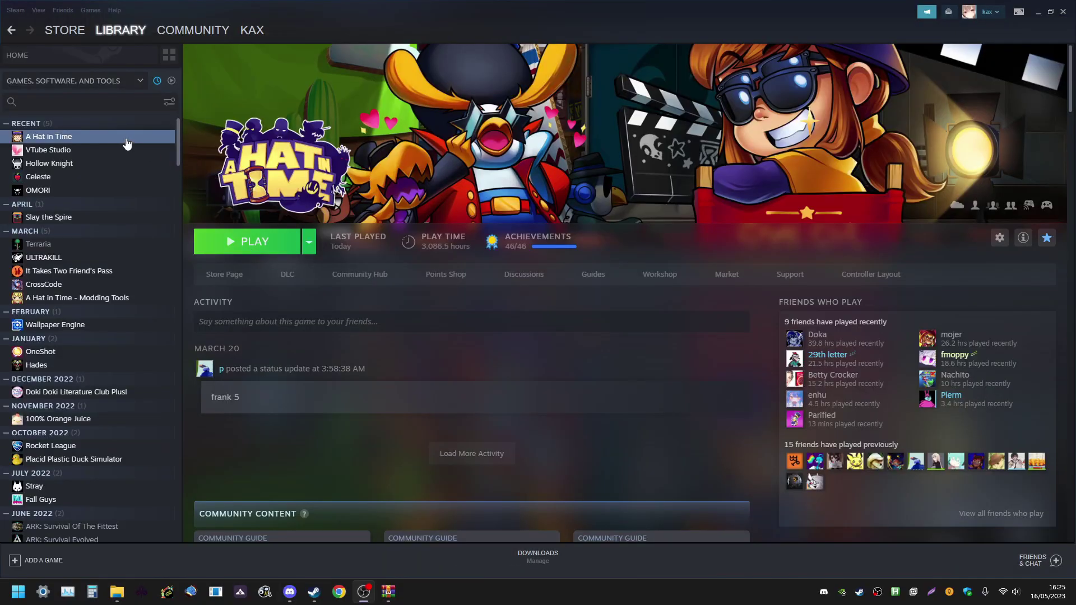
- Browse to the local files of A Hat in Time from the game's properties in the Steam library
right_click(99, 134)
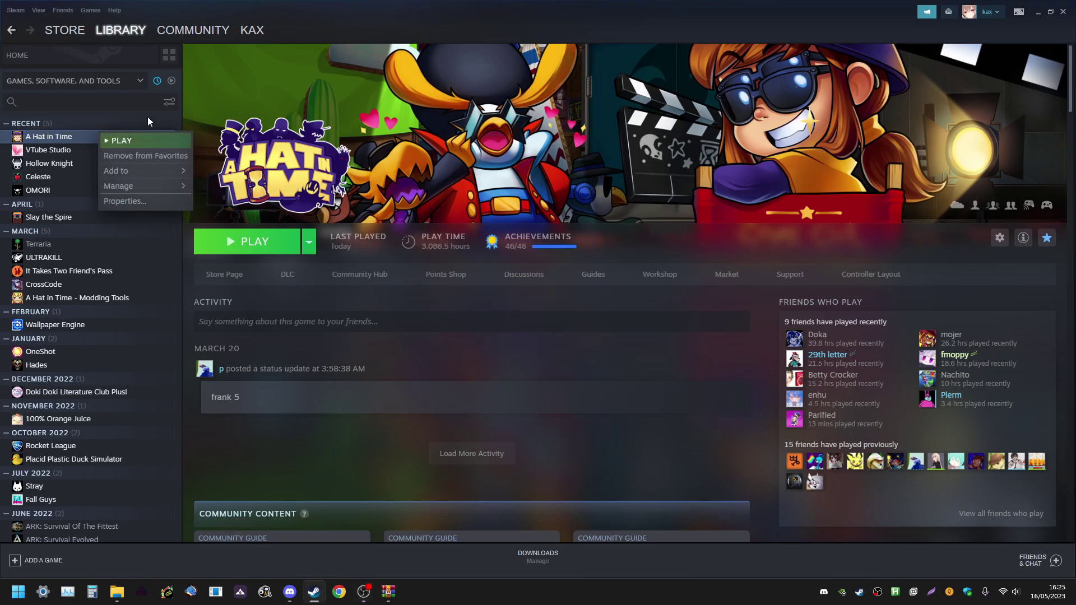
click(136, 201)
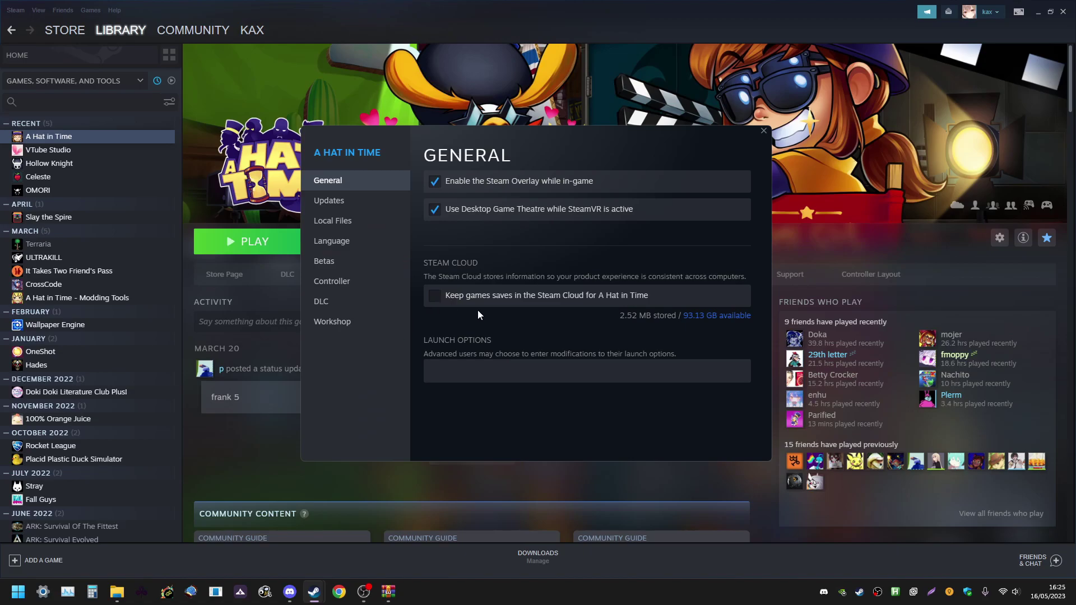
click(348, 225)
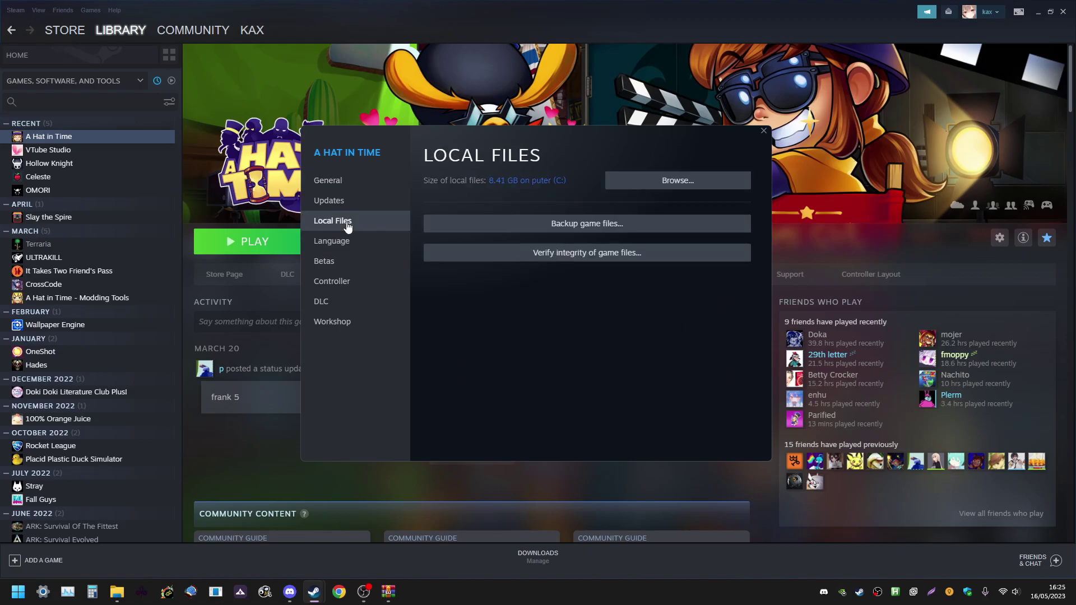
click(660, 184)
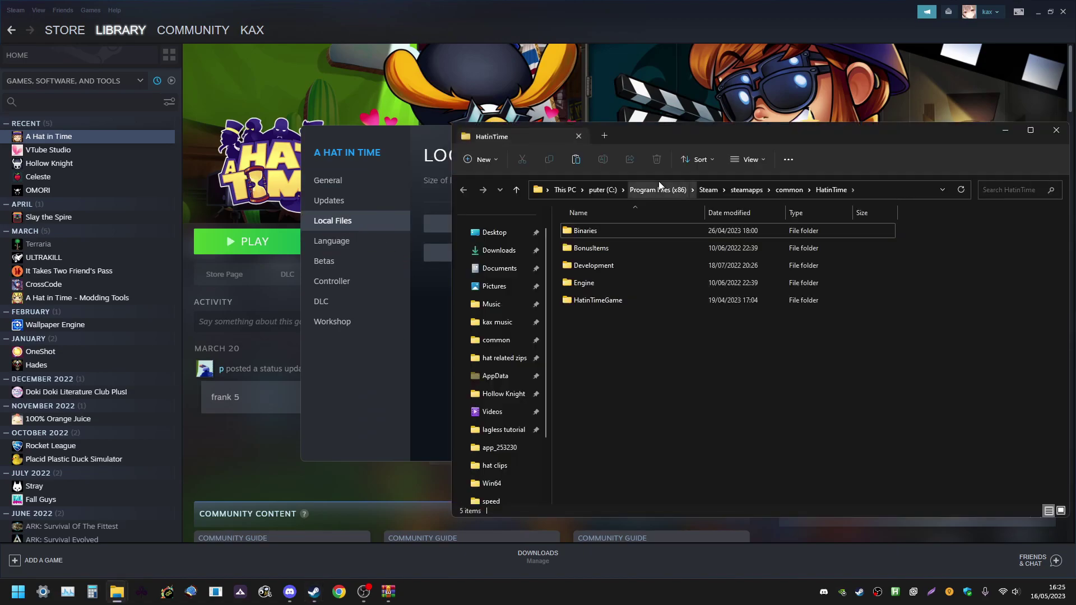
- Open the HatinTimeGame folder in the installation and select its SaveData folder
double_click(588, 302)
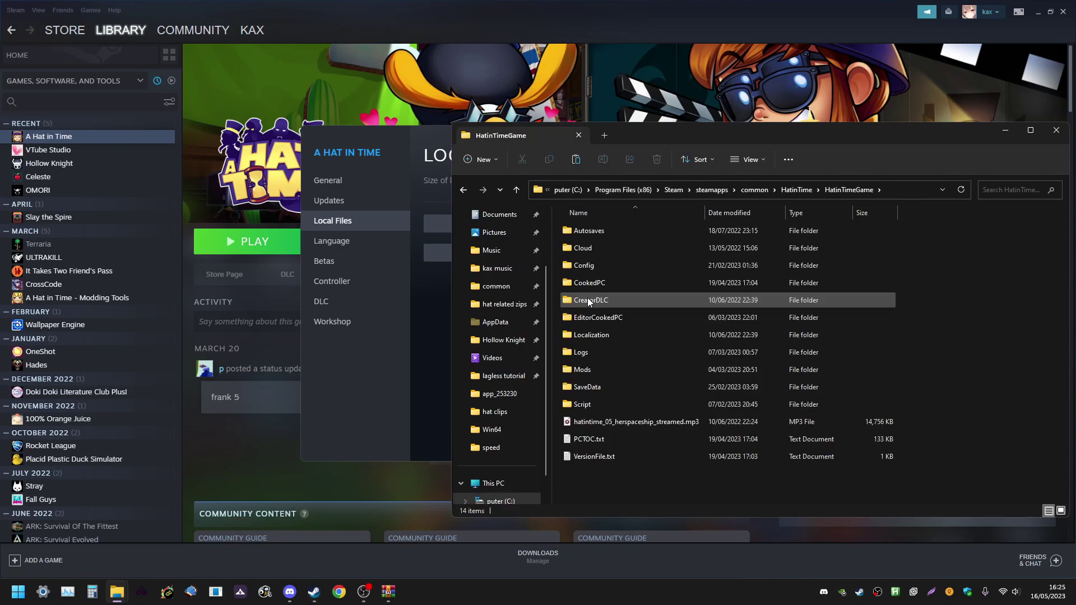
click(584, 388)
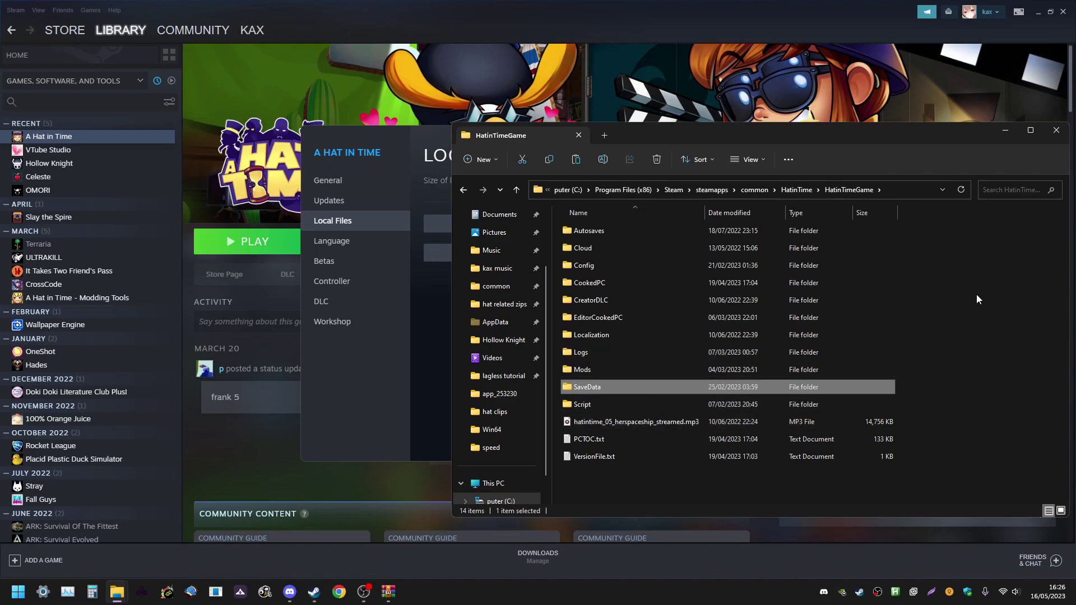
drag(888, 140, 789, 125)
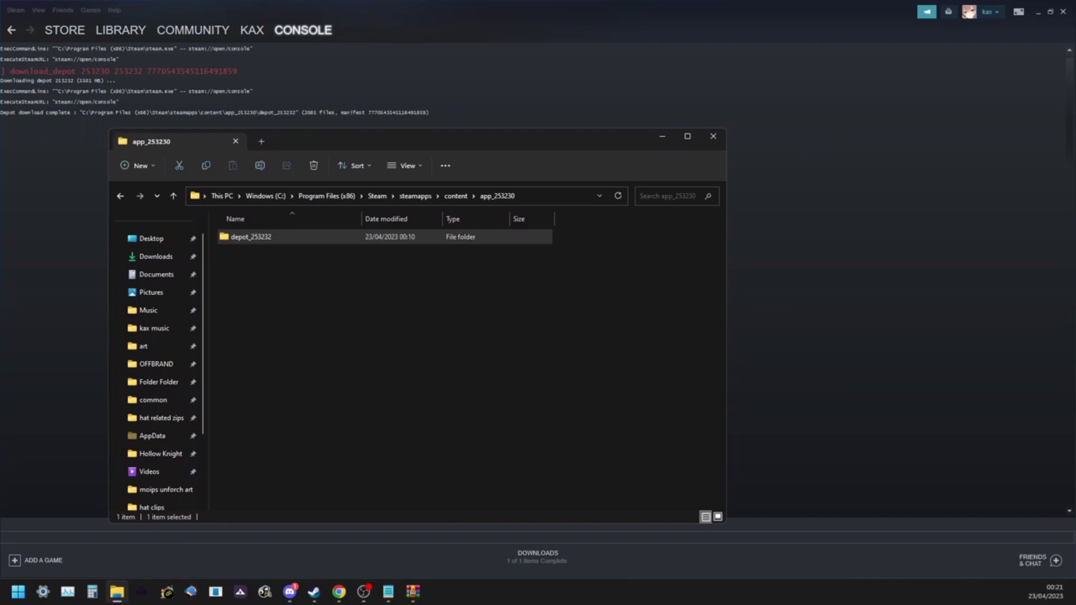
- Inspect the contents of the downloaded depot_253232 folder and return to app_253230
key(Return)
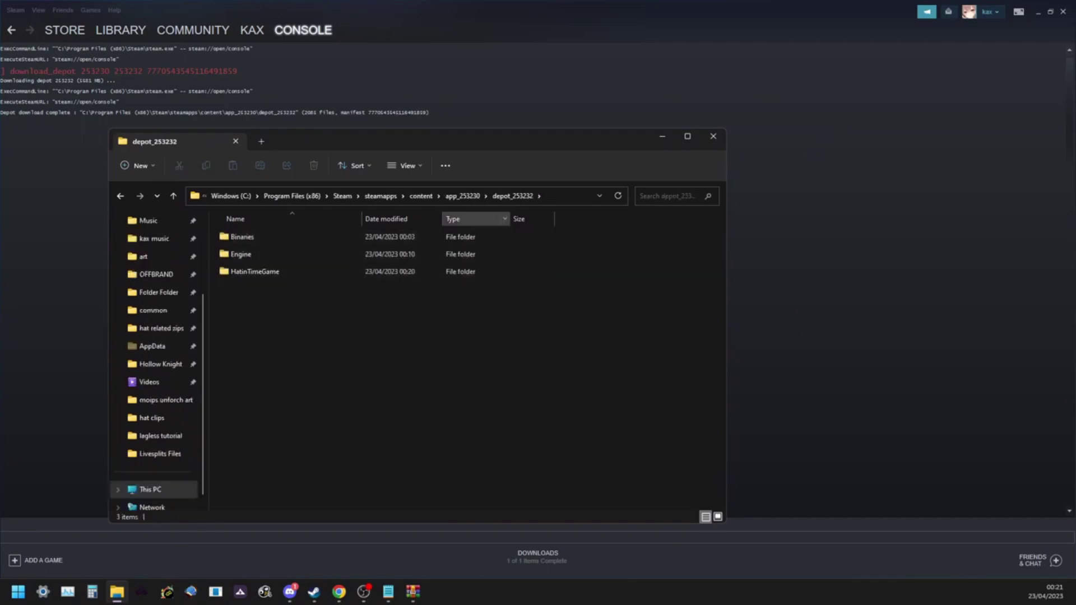
drag(270, 319, 258, 239)
click(462, 196)
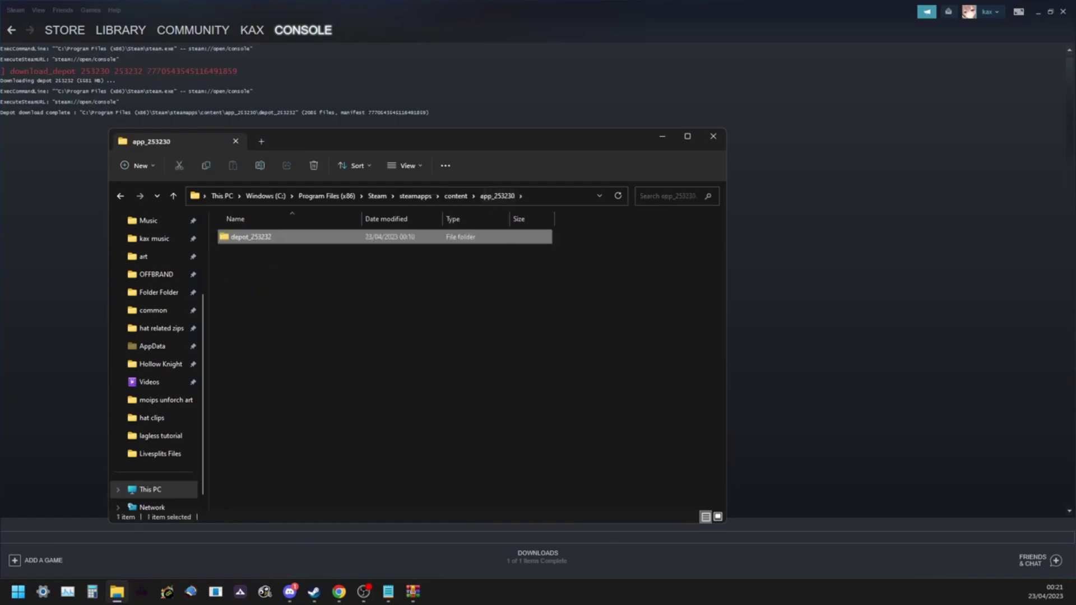
key(Return)
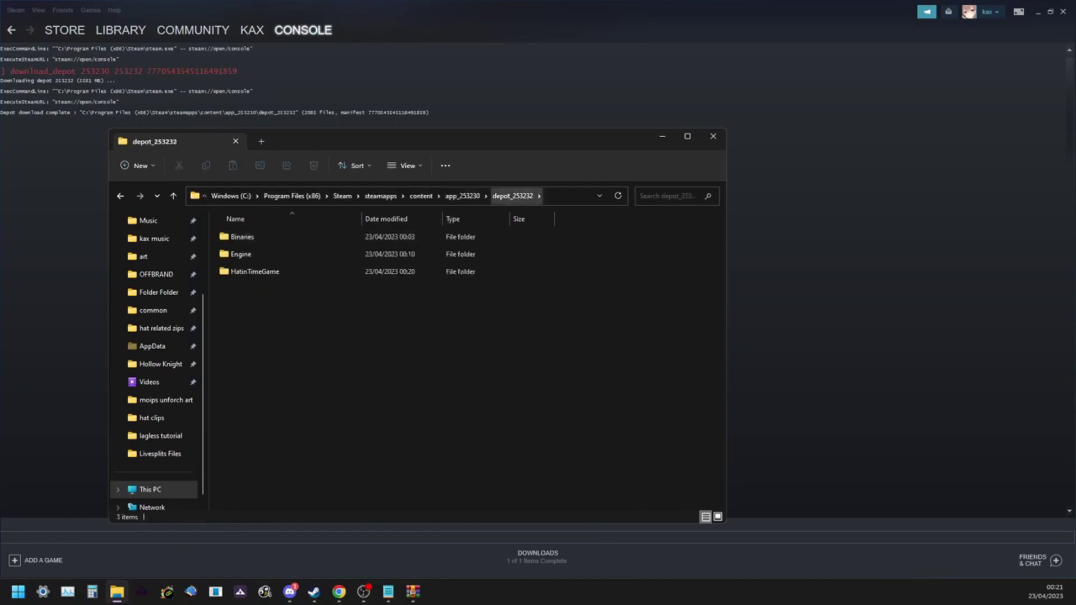
key(BackSpace)
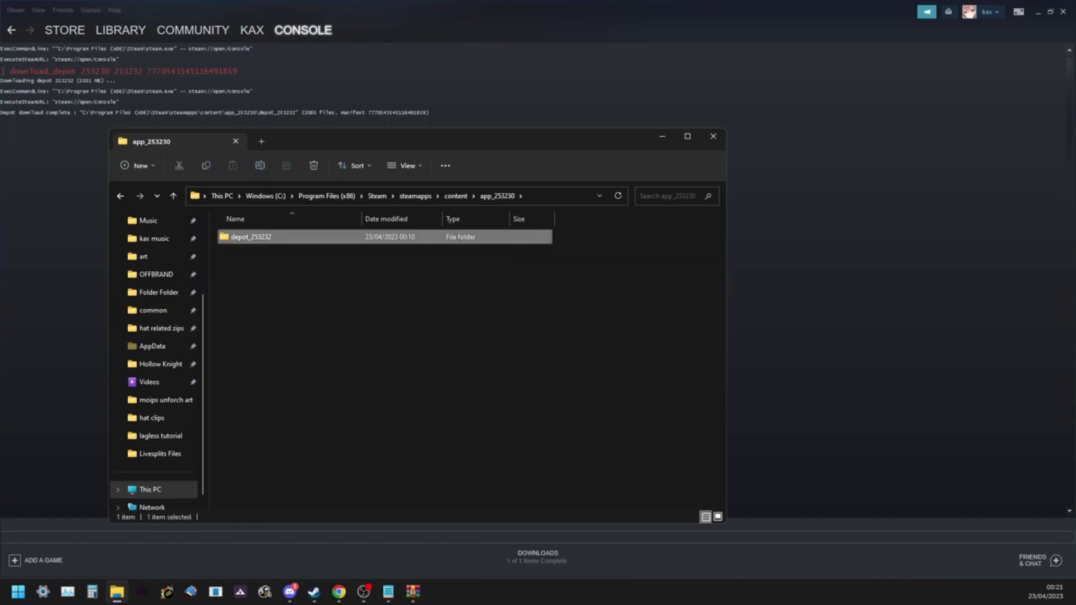
- Rename the depot_253232 folder to HatinTimeDLC2MODS
key(F2)
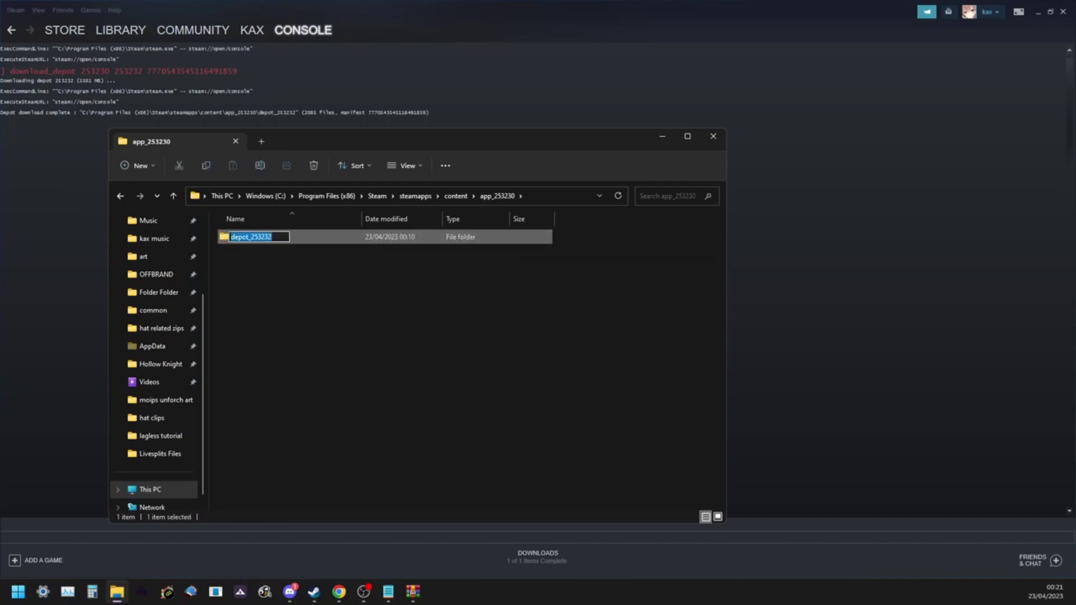
text(HatinTimeDLC2MODS)
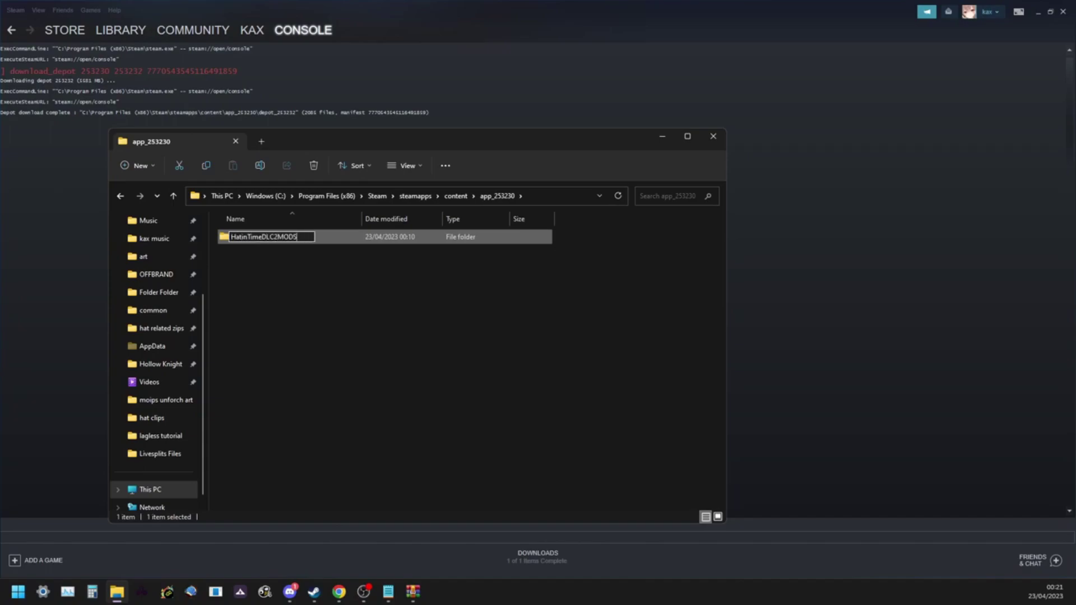
key(Return)
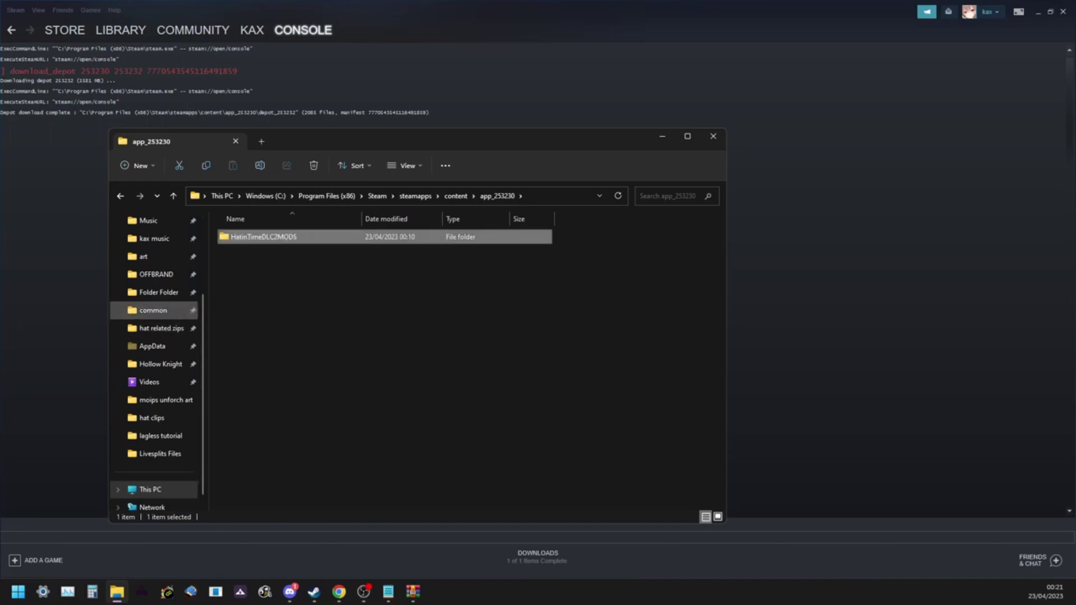
- Move the HatinTimeDLC2MODS folder into Steam's common folder and open that folder
mouse_move(259, 238)
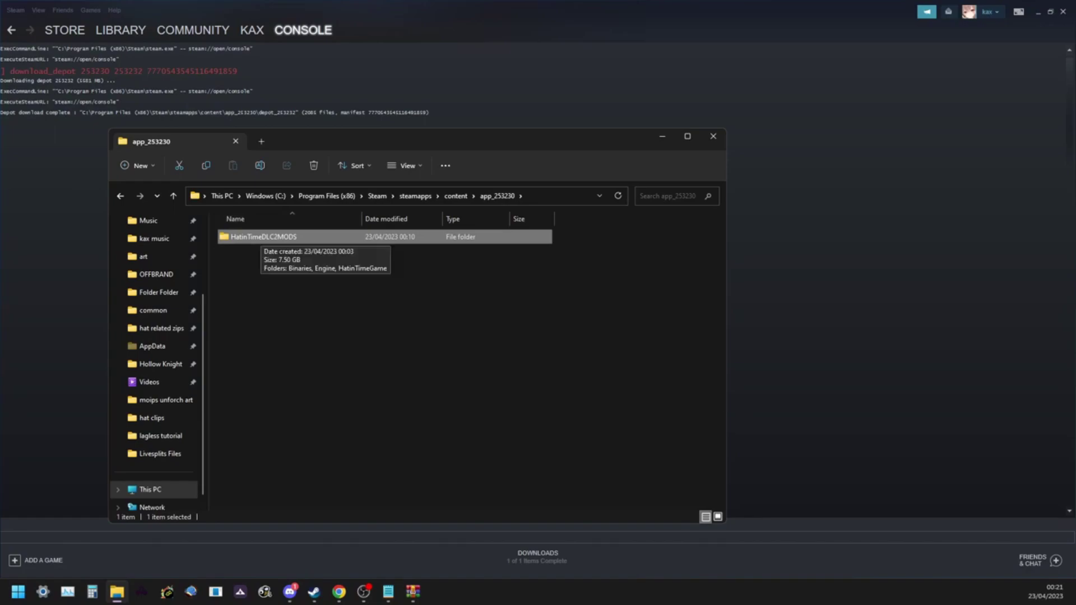
drag(259, 237, 154, 310)
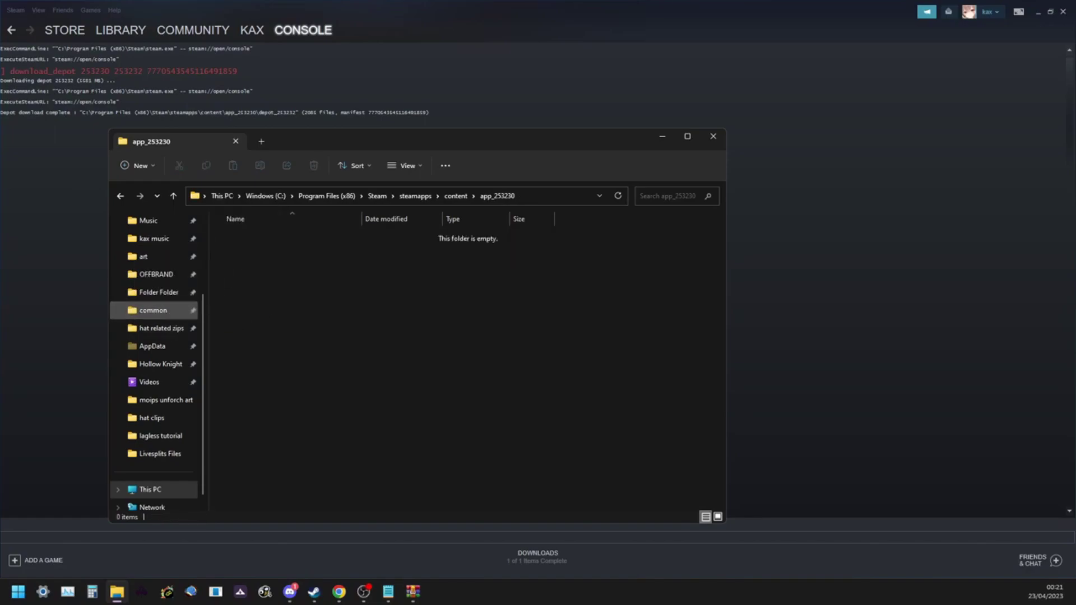
click(154, 310)
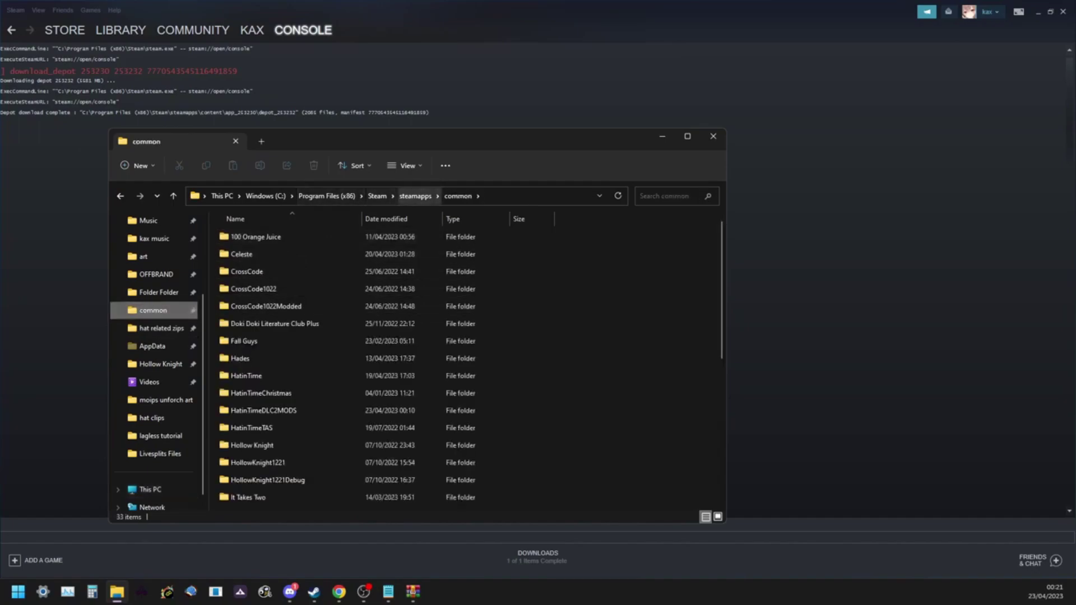
- Examine the HatinTime folder and the separate HatinTime version folders beside it in the common folder
scroll(336, 376, down, 1)
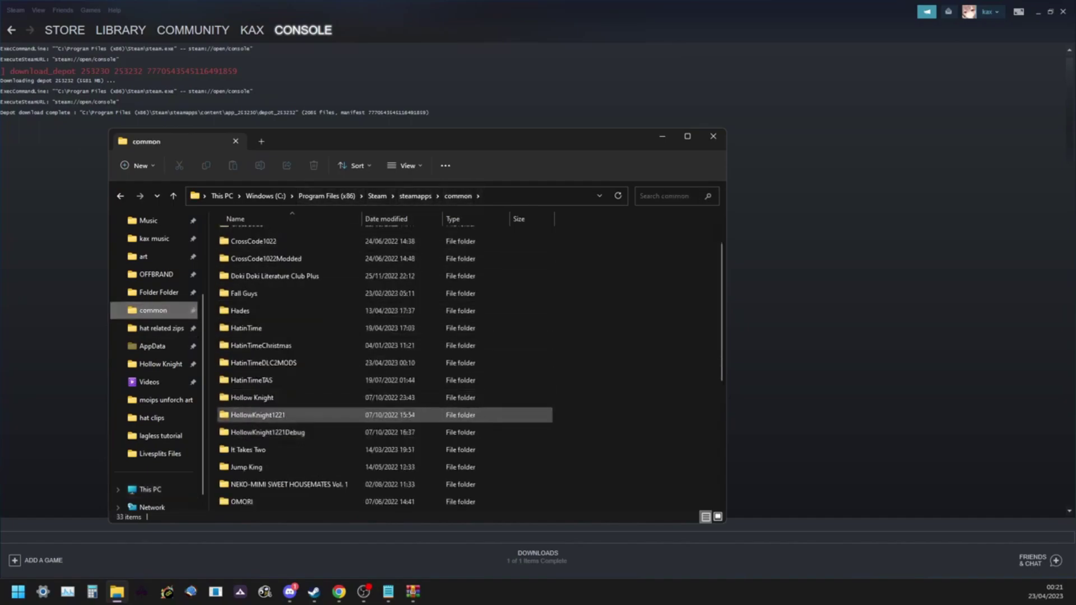
click(258, 328)
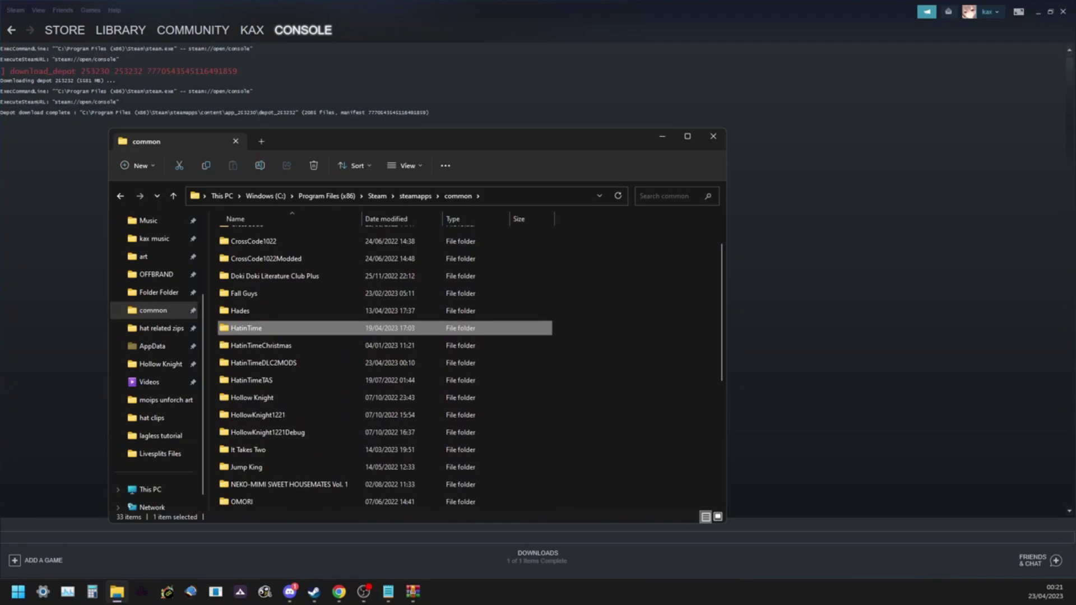
drag(592, 341, 479, 386)
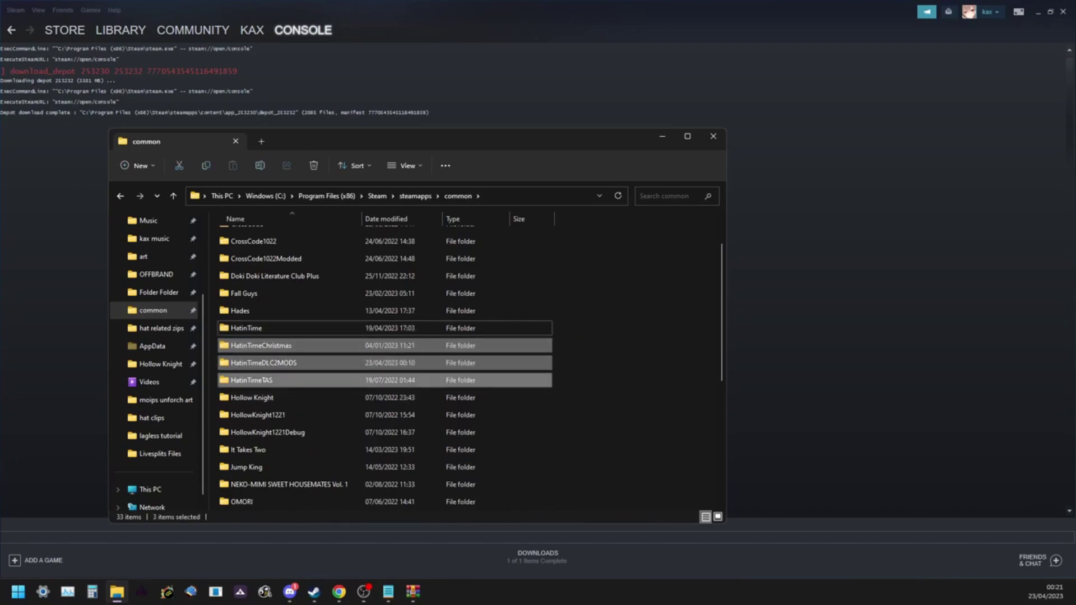
click(479, 363)
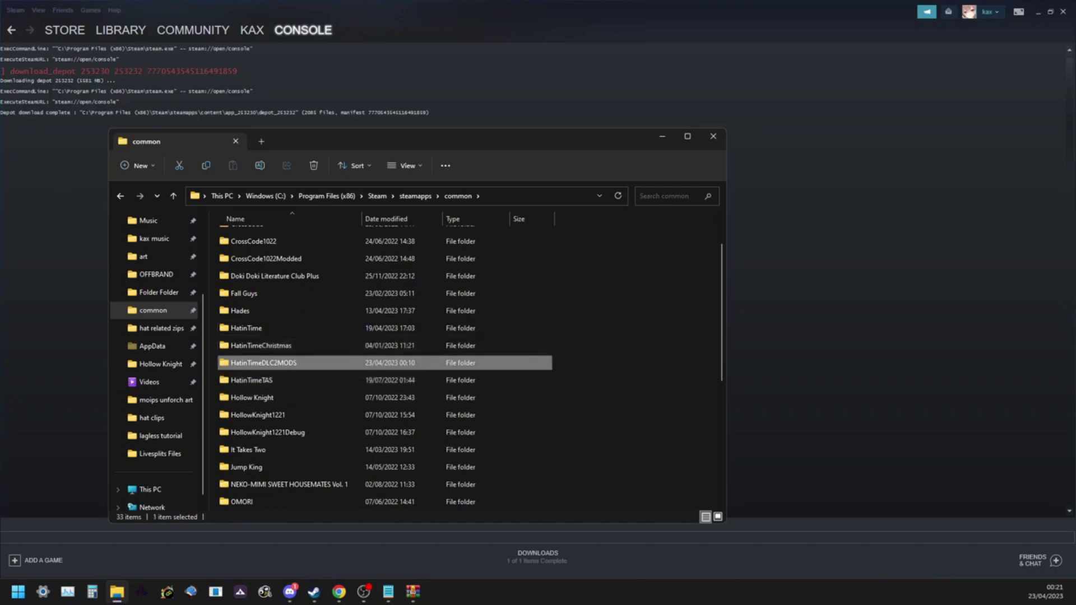
mouse_move(275, 365)
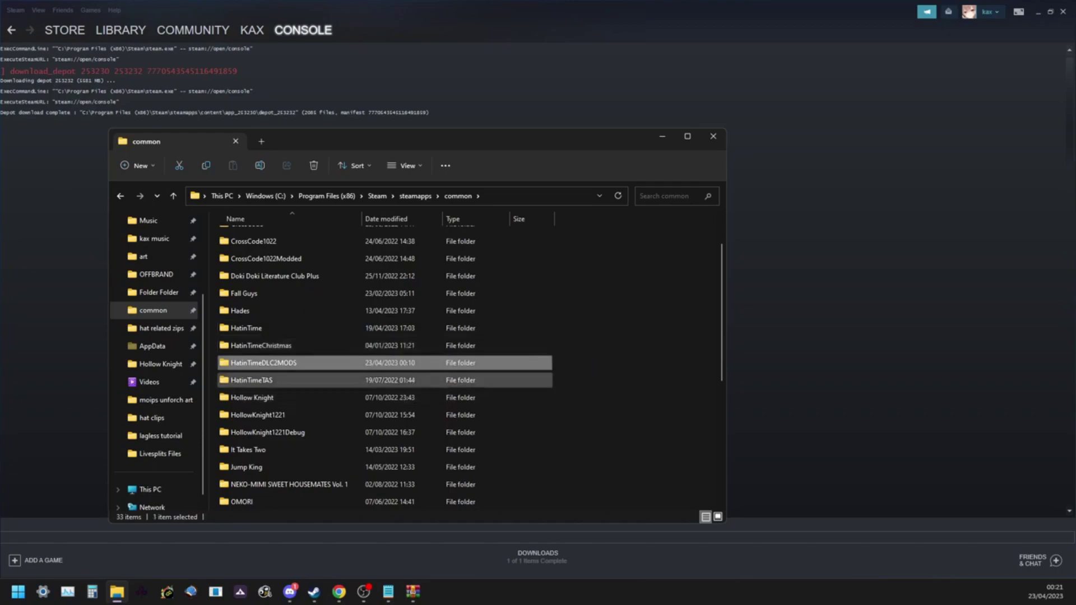
drag(591, 362, 587, 335)
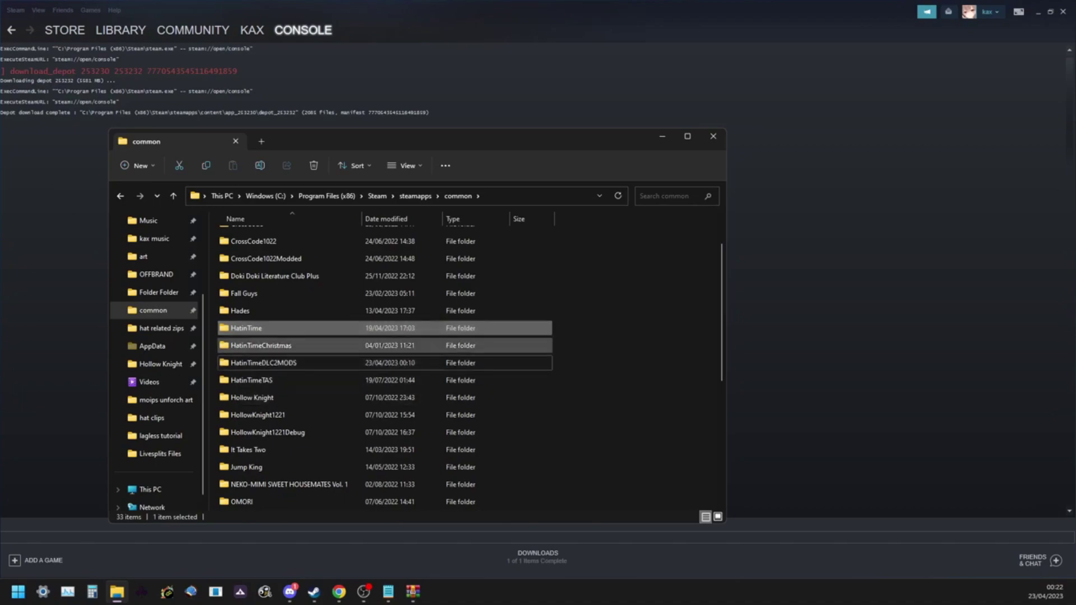
key(Escape)
drag(586, 387, 524, 347)
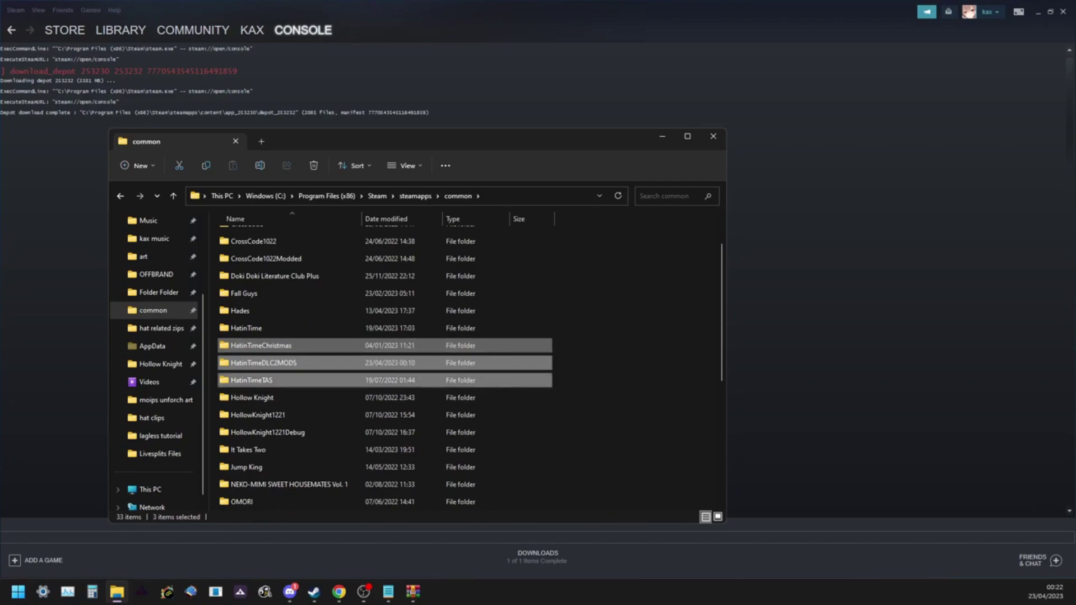
key(Escape)
- Go to Binaries > Win64 inside the HatinTimeDLC2MODS folder and select HatinTimeGame.exe
click(525, 363)
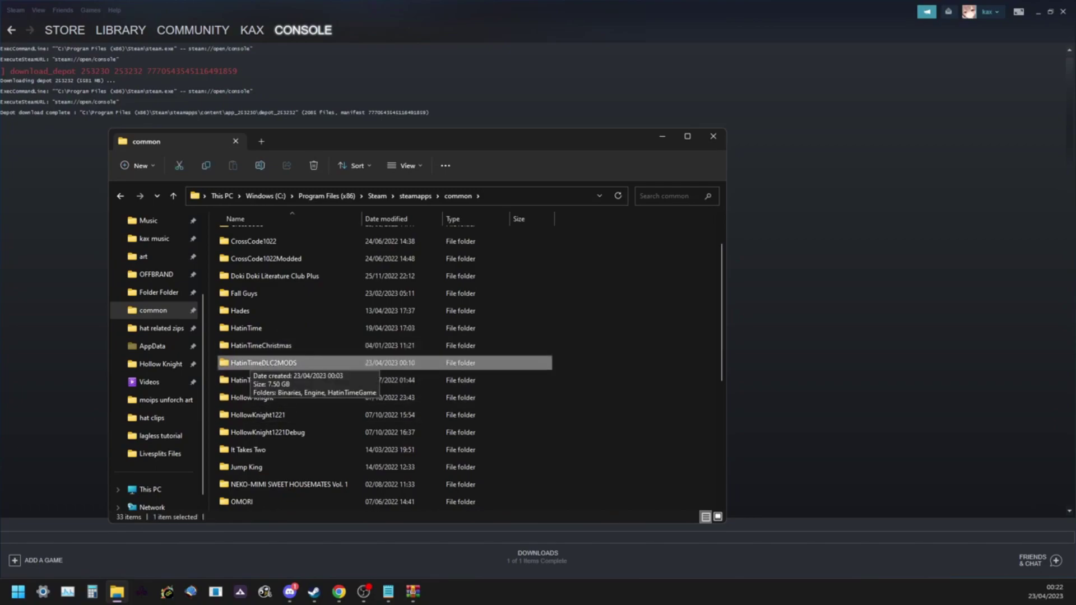
key(Return)
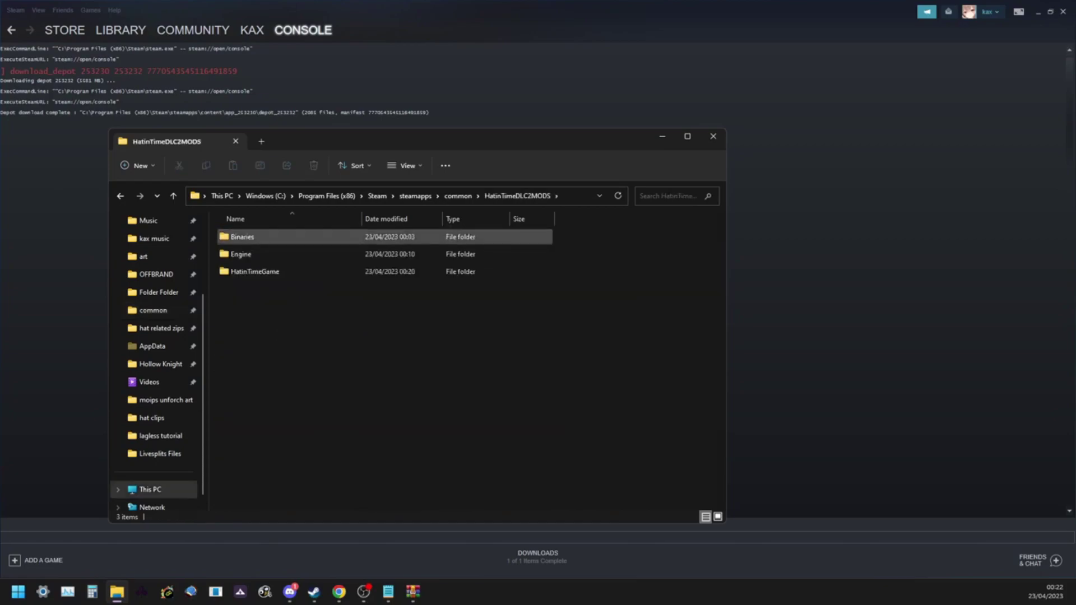
key(Return)
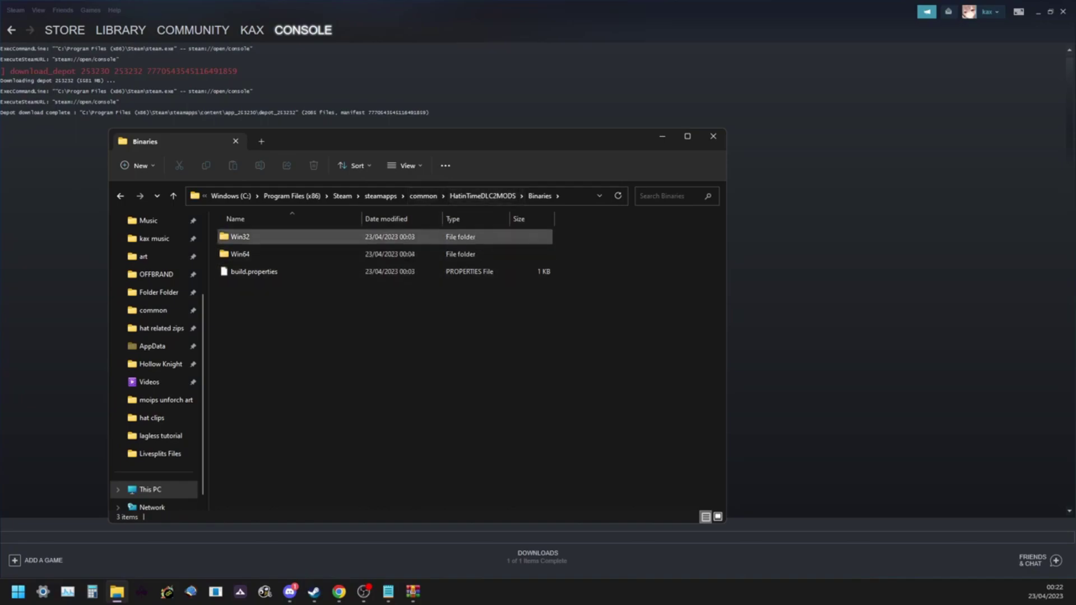
click(482, 195)
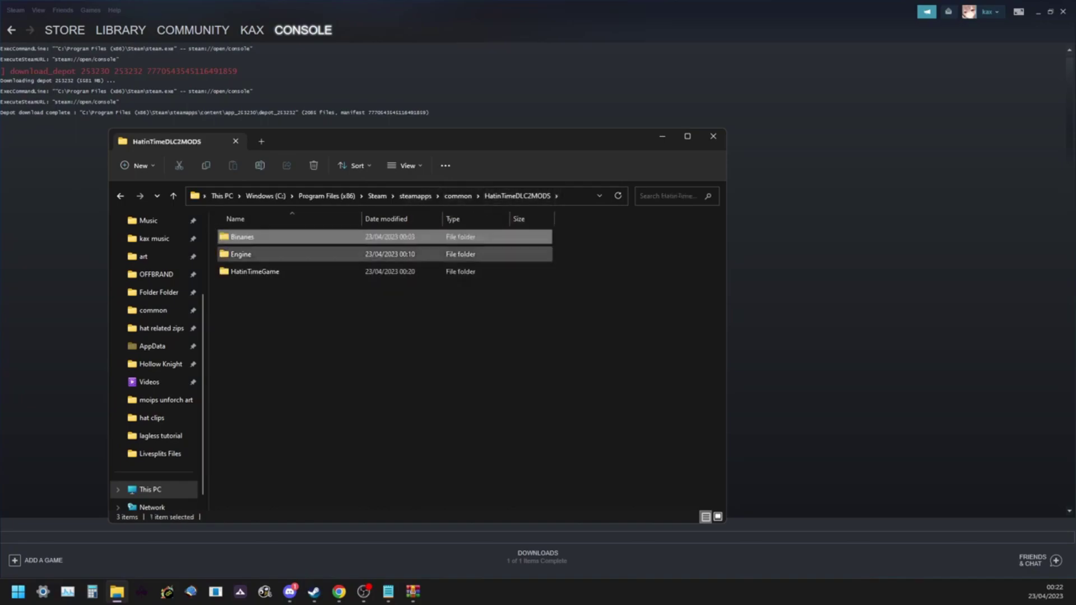
double_click(242, 237)
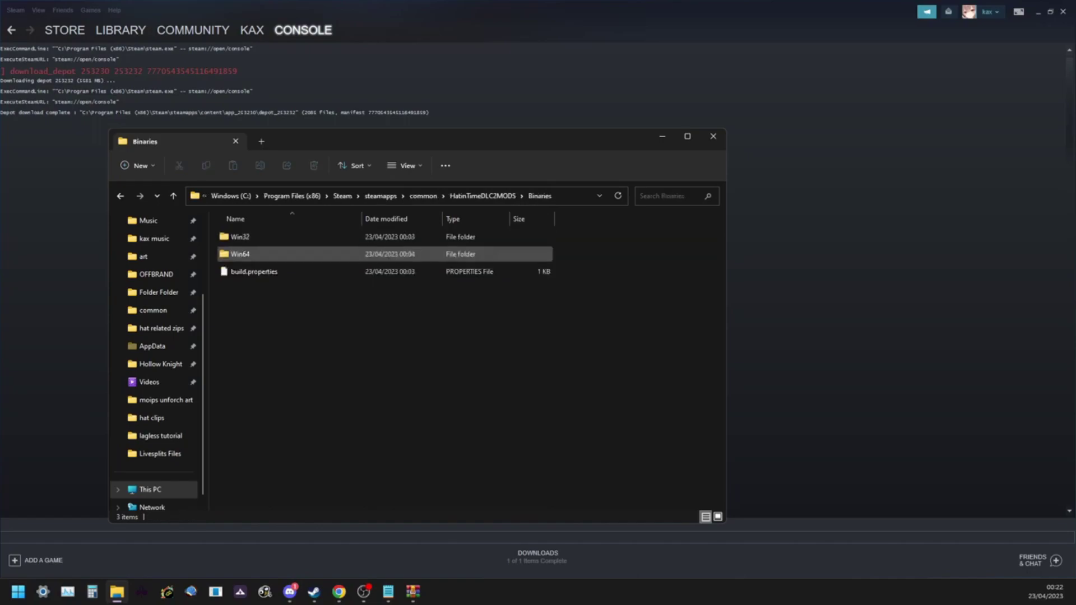
double_click(246, 254)
scroll(476, 341, down, 6)
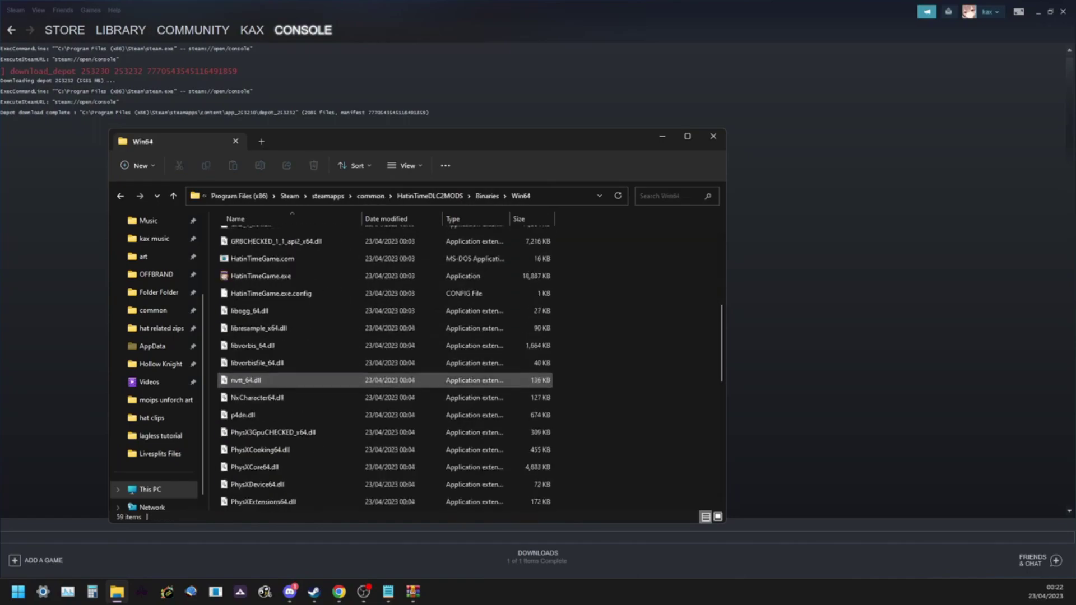
click(261, 276)
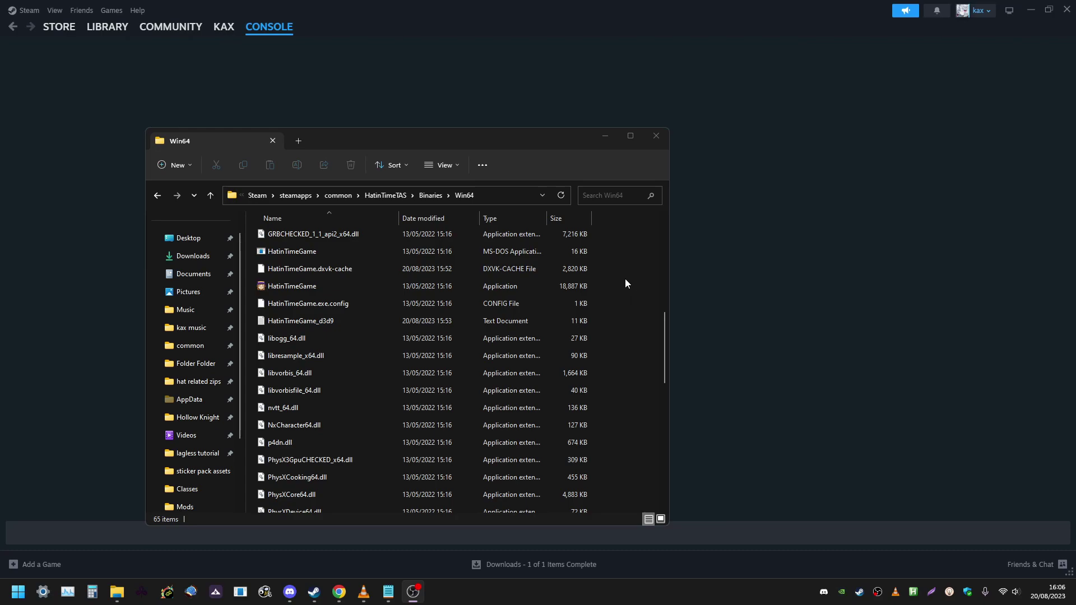
- Turn on the display of file name extensions for the files in the Win64 folder
click(447, 164)
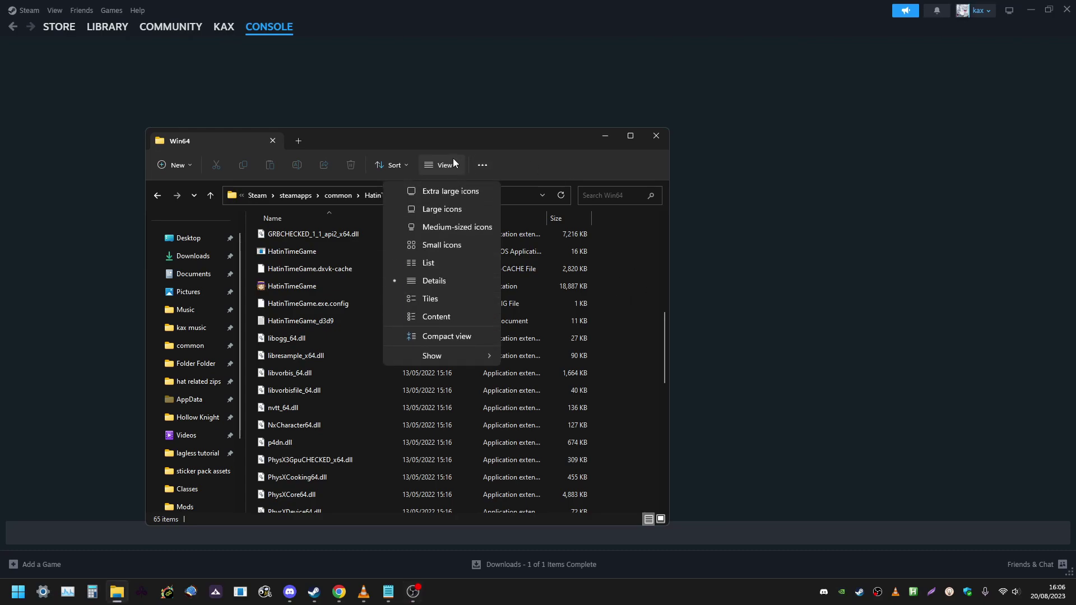
mouse_move(487, 358)
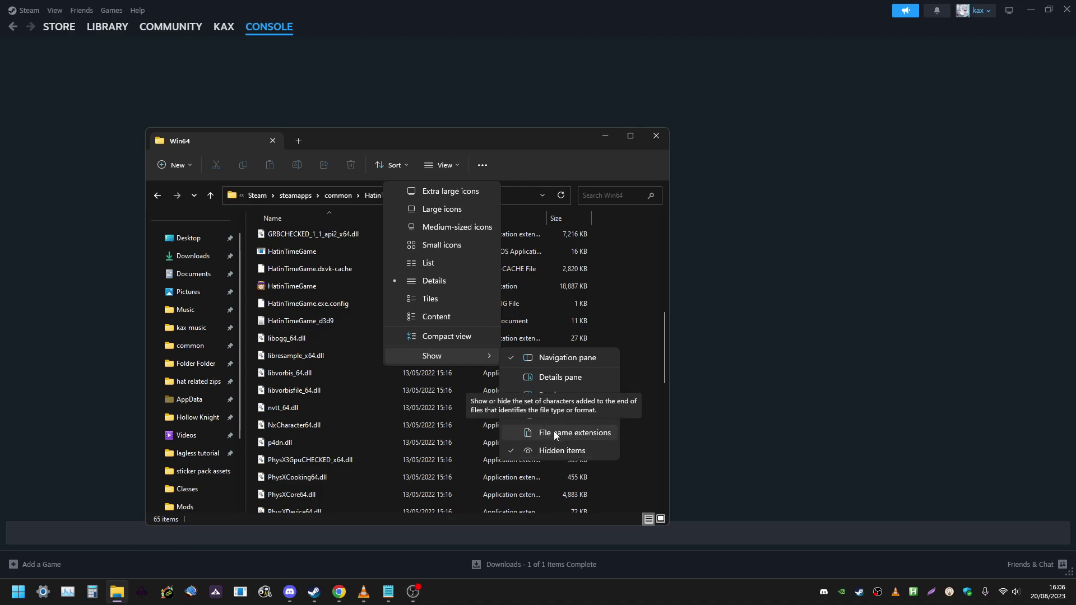
click(555, 433)
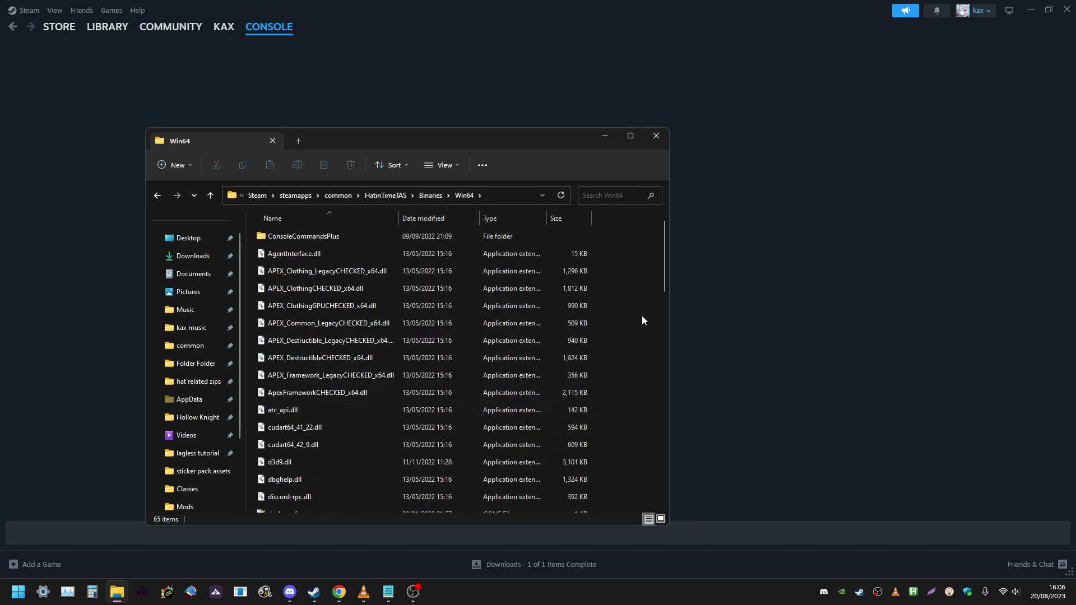
scroll(642, 323, down, 15)
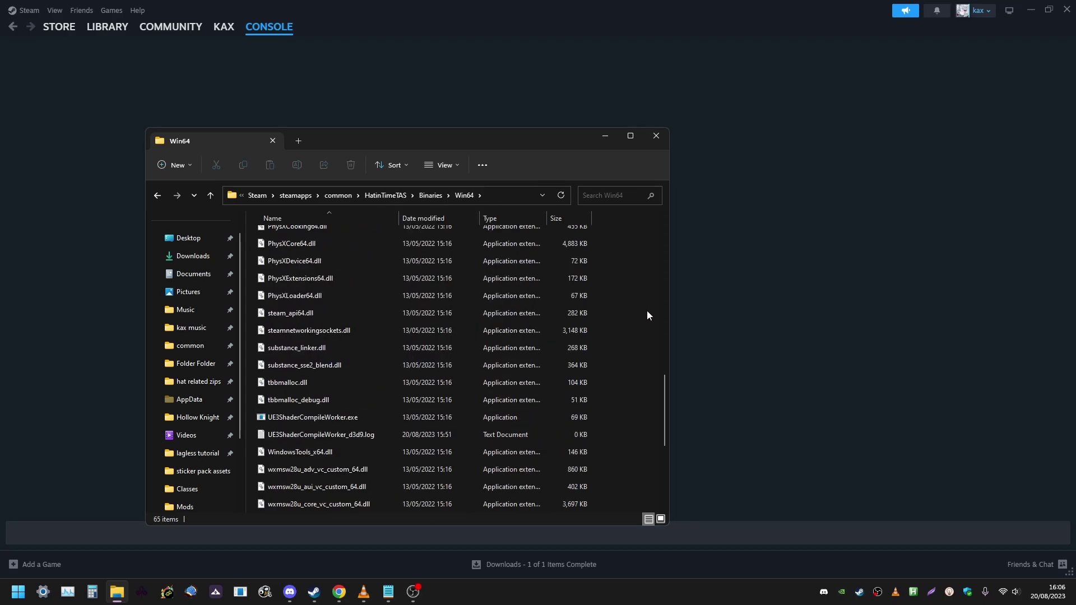
- View the Windows 10 file name extensions picture in Chrome, and return to the Win64 folder to find HatinTimeGame.exe
click(339, 592)
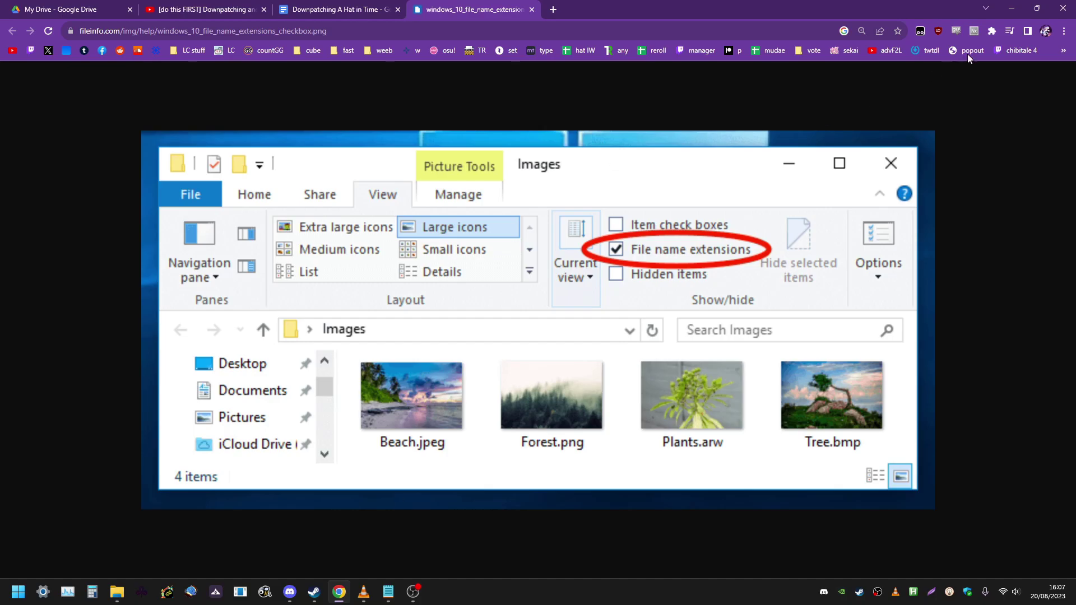
click(1011, 9)
scroll(396, 319, down, 5)
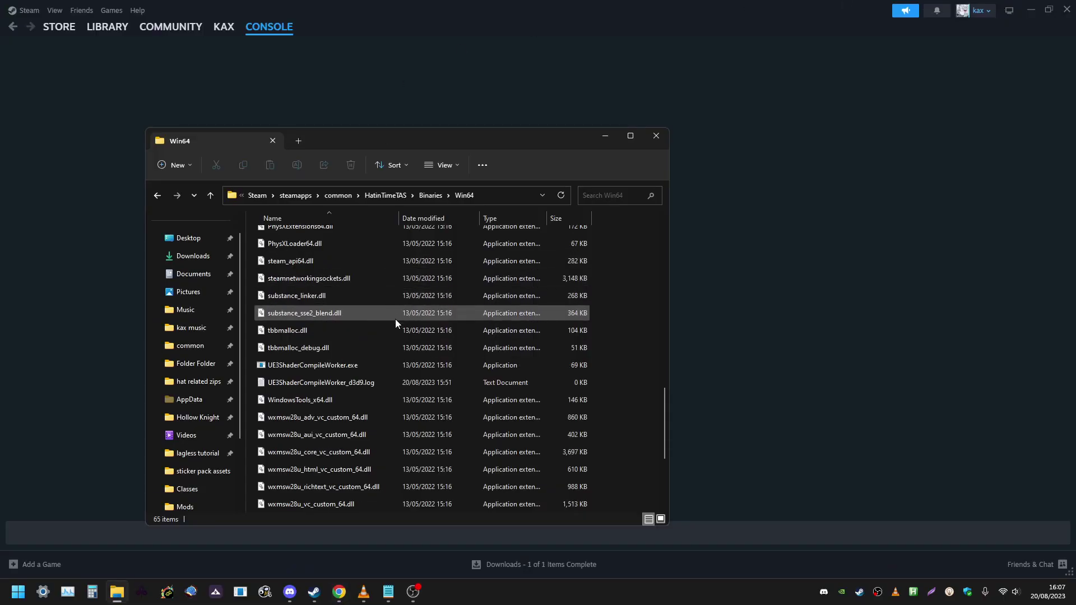
scroll(424, 334, up, 10)
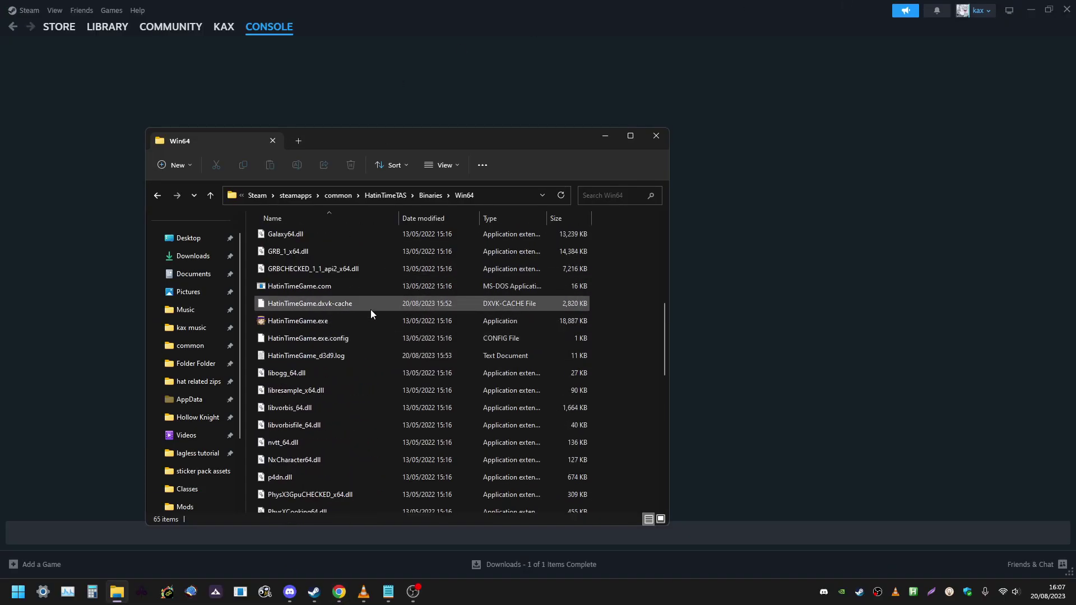
click(328, 328)
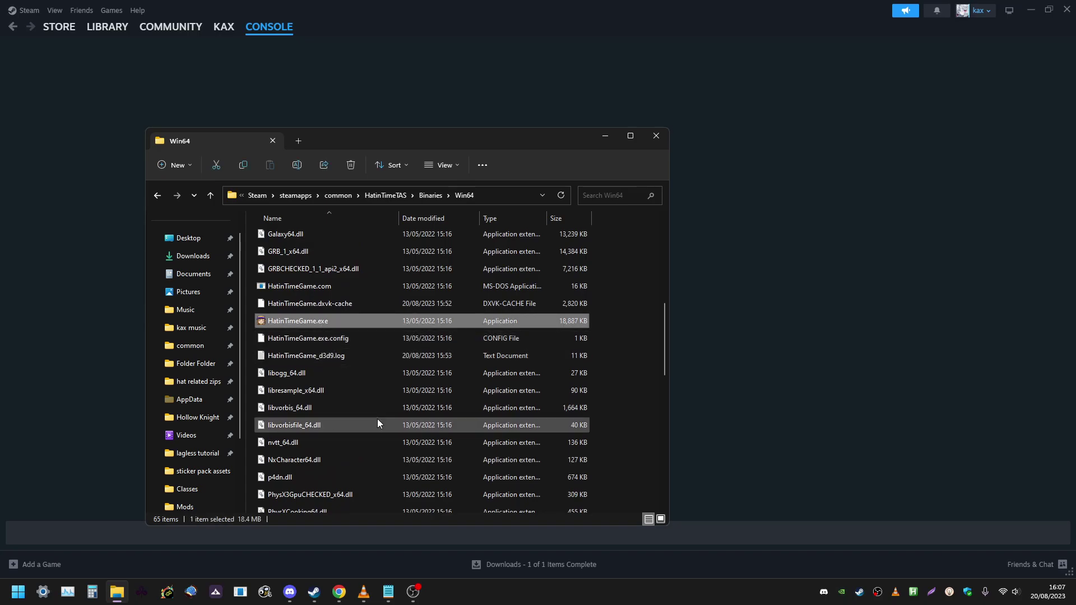
scroll(370, 381, down, 1)
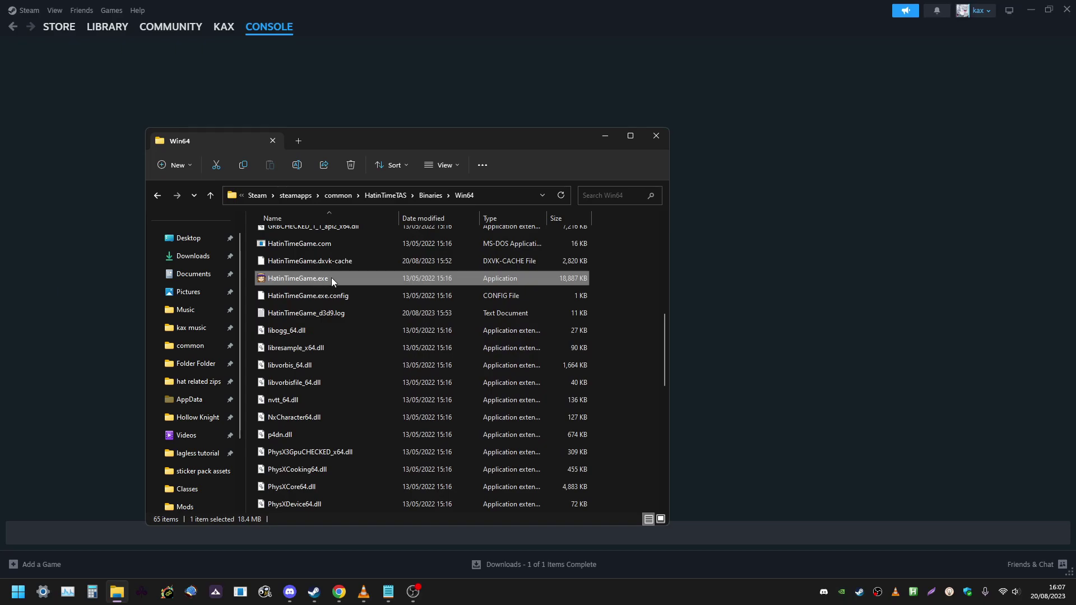
- Create a new text document named steam_appid.txt in the Win64 folder beside HatinTimeGame.exe
scroll(331, 284, down, 3)
scroll(331, 284, up, 2)
right_click(622, 357)
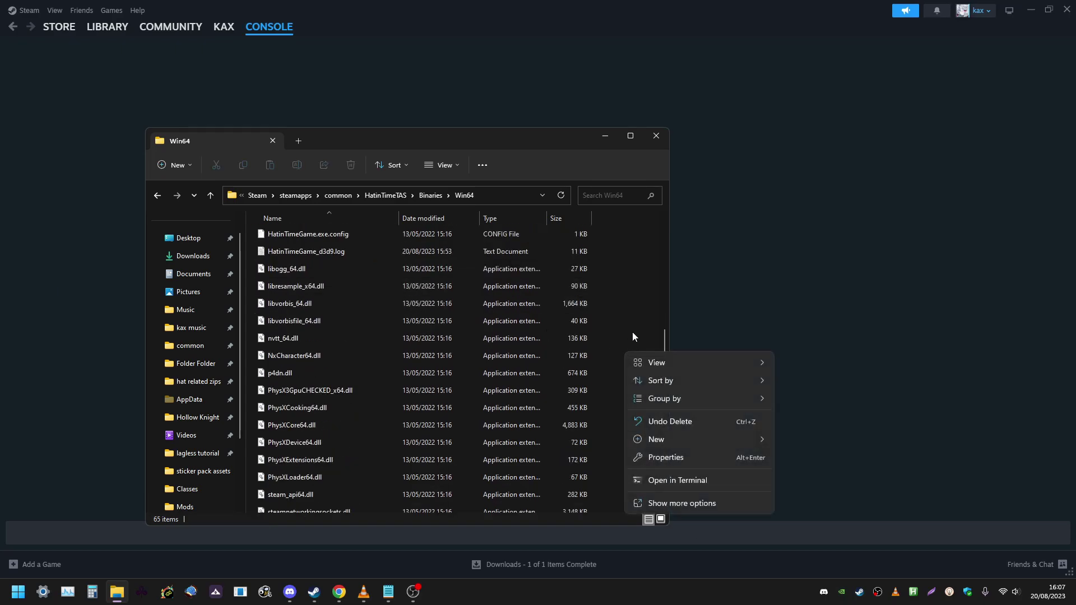
mouse_move(687, 442)
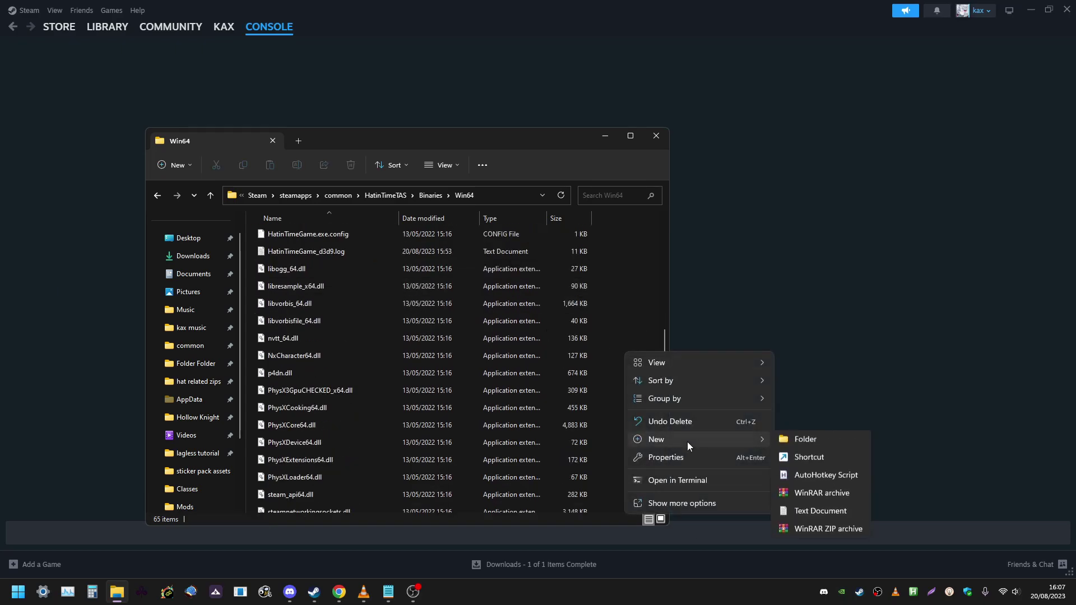
click(834, 512)
text(steam_appi)
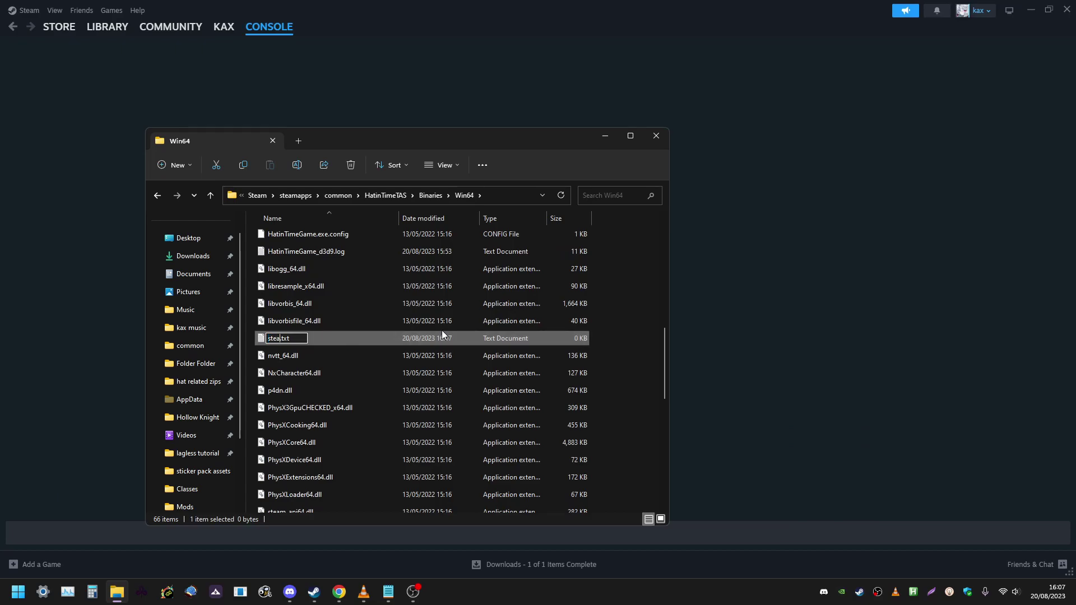
text(d)
key(Return)
scroll(398, 321, down, 4)
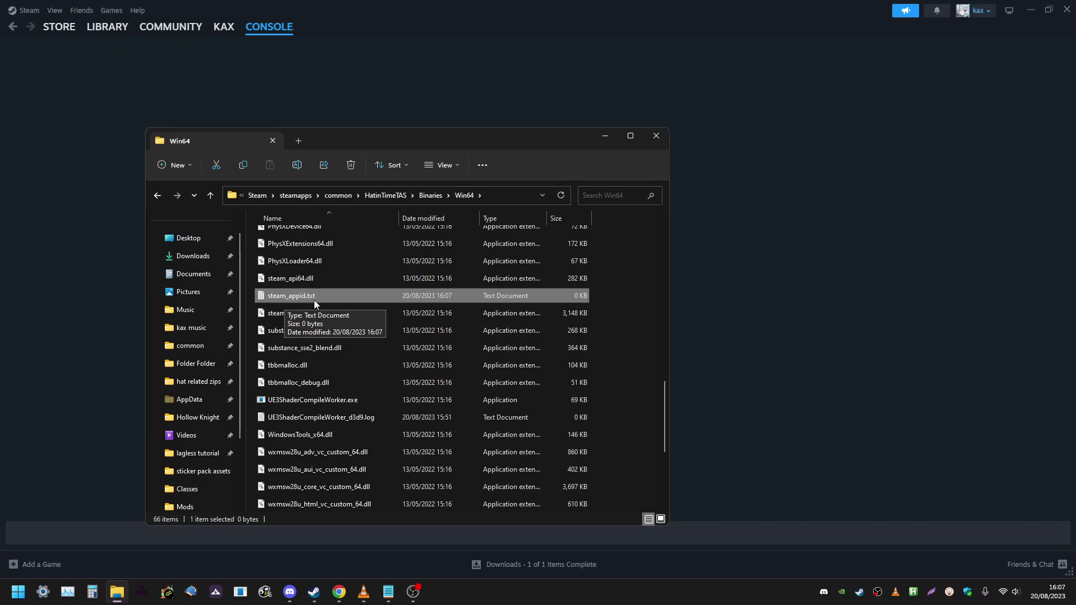
key(F2)
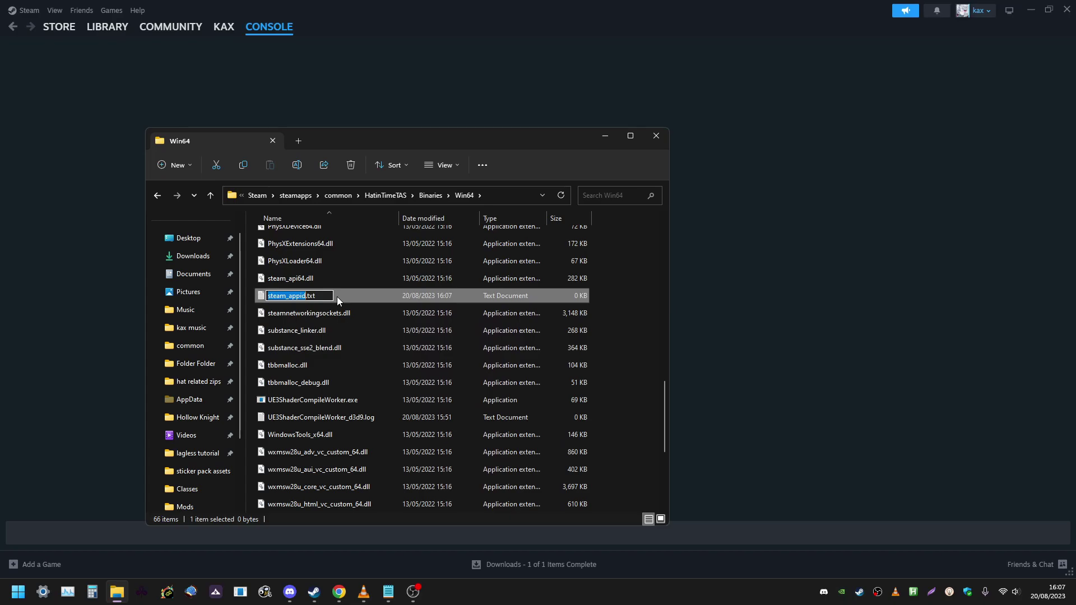
key(Return)
click(335, 314)
- Open steam_appid.txt, enter 253230 as its content, save it and close the file
double_click(324, 298)
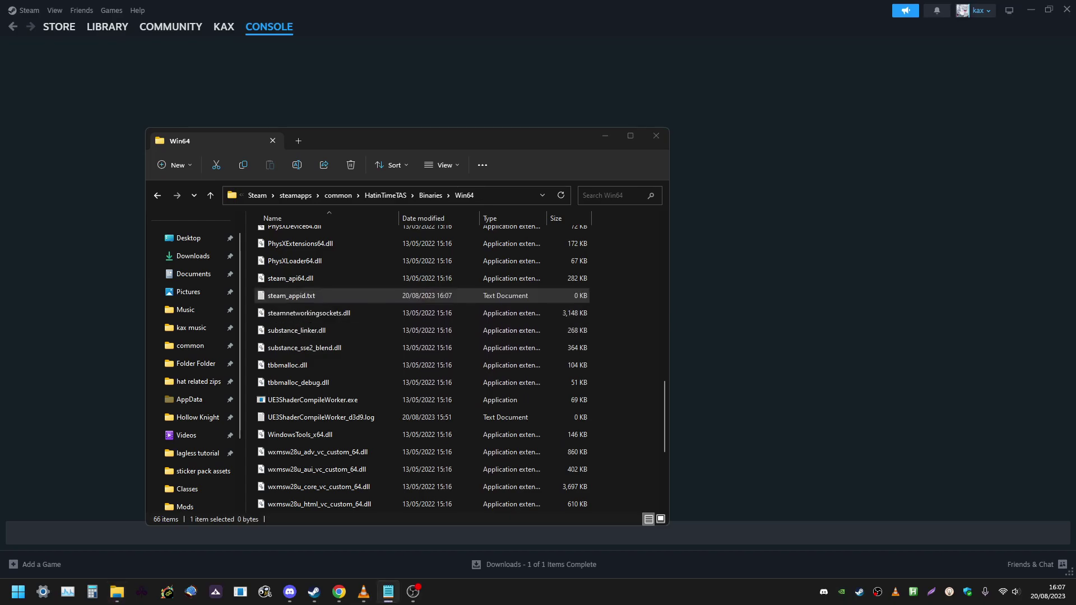
drag(506, 136, 506, 133)
text(253230)
key(ctrl+s)
click(641, 129)
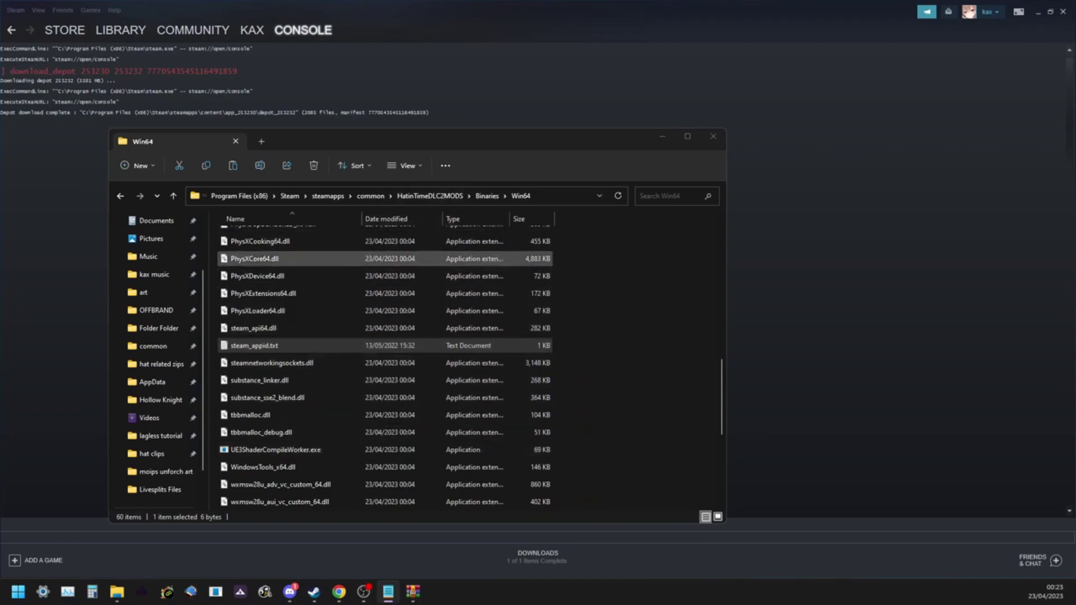
- Create a shortcut to HatinTimeGame.exe in the Win64 folder of HatinTimeDLC2MODS
scroll(280, 259, up, 7)
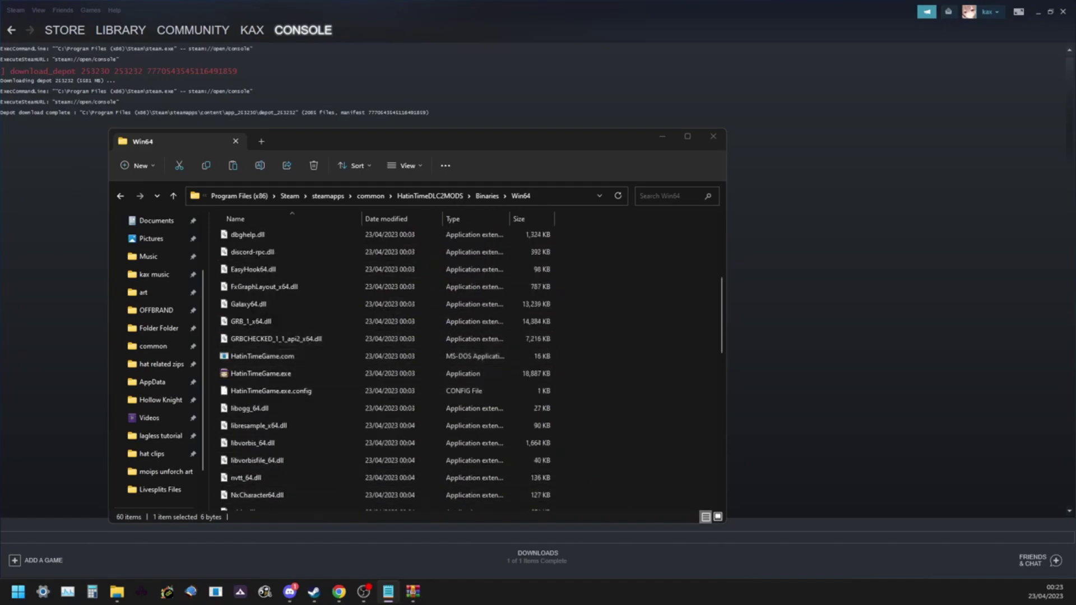
click(261, 374)
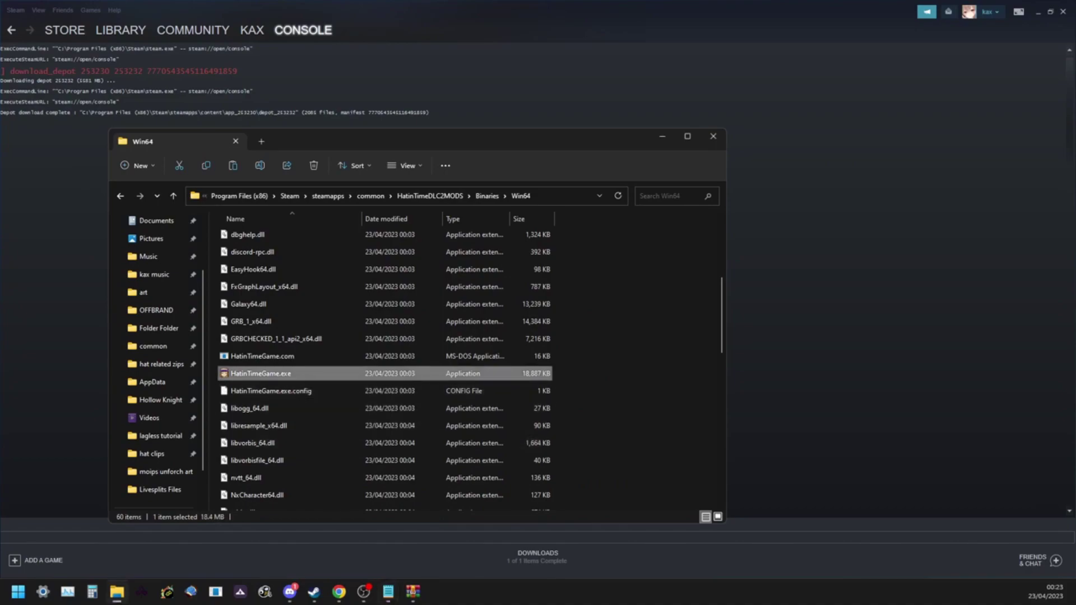
right_click(231, 375)
click(287, 361)
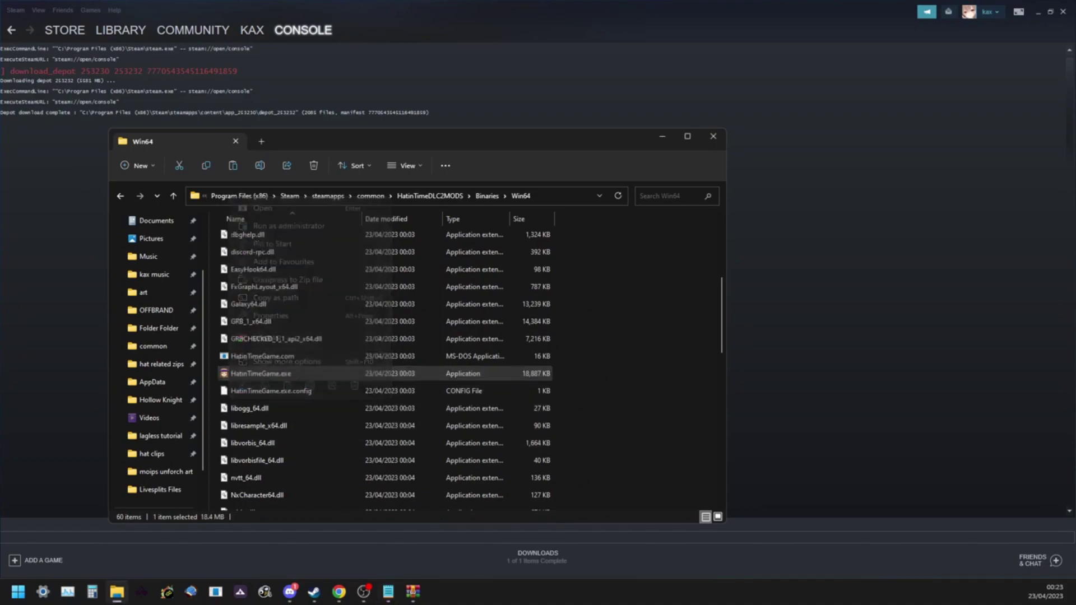
click(377, 305)
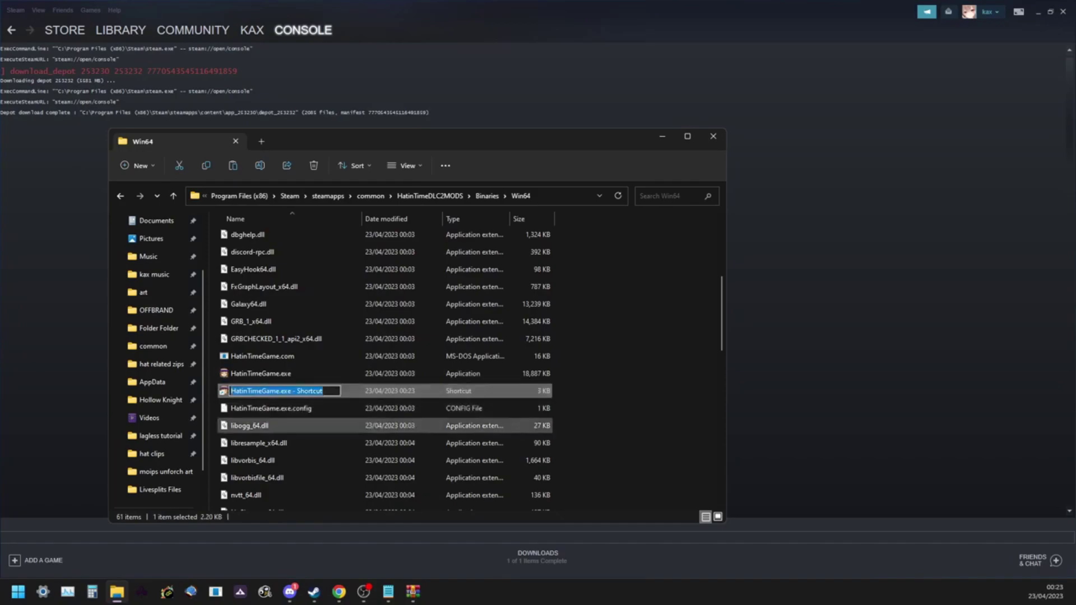
- Name the new shortcut hat DLC2 Mods and move it to the example place folder on the Desktop
text(hat)
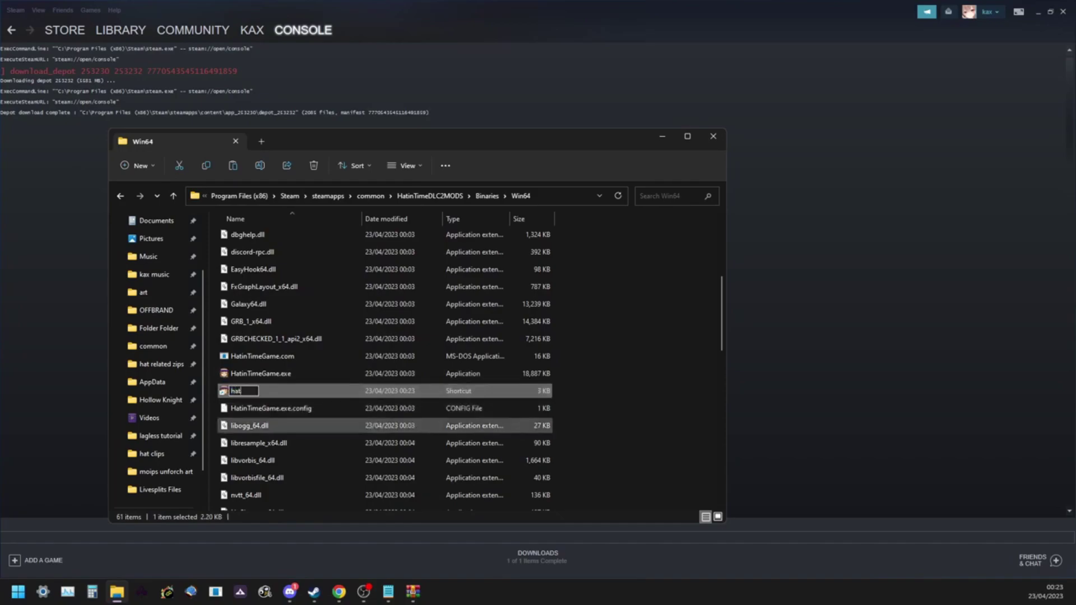
text( DLC2 Mods)
key(Return)
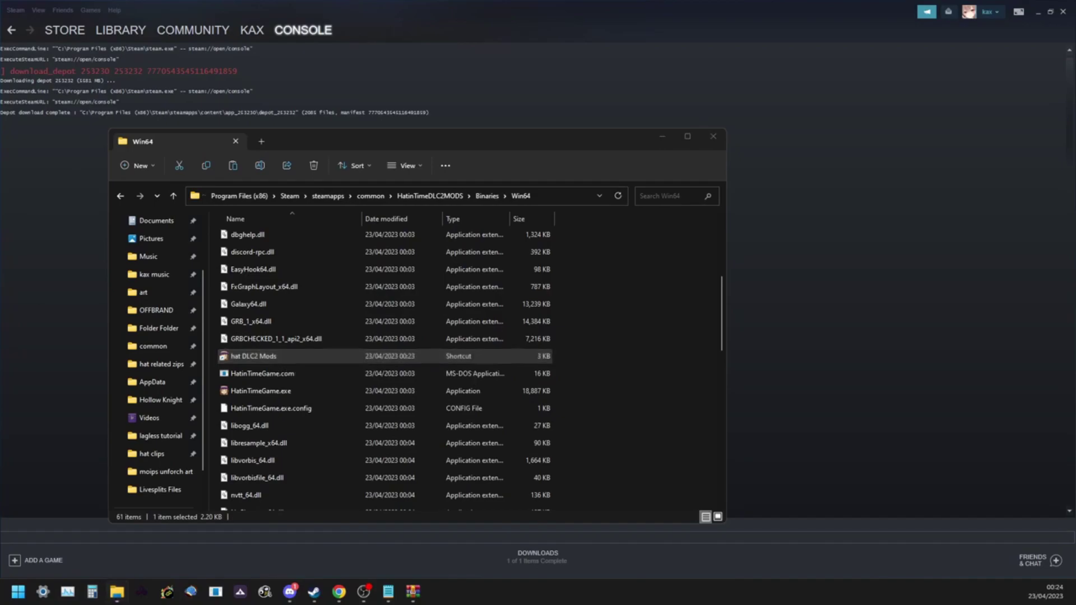
drag(253, 356, 754, 339)
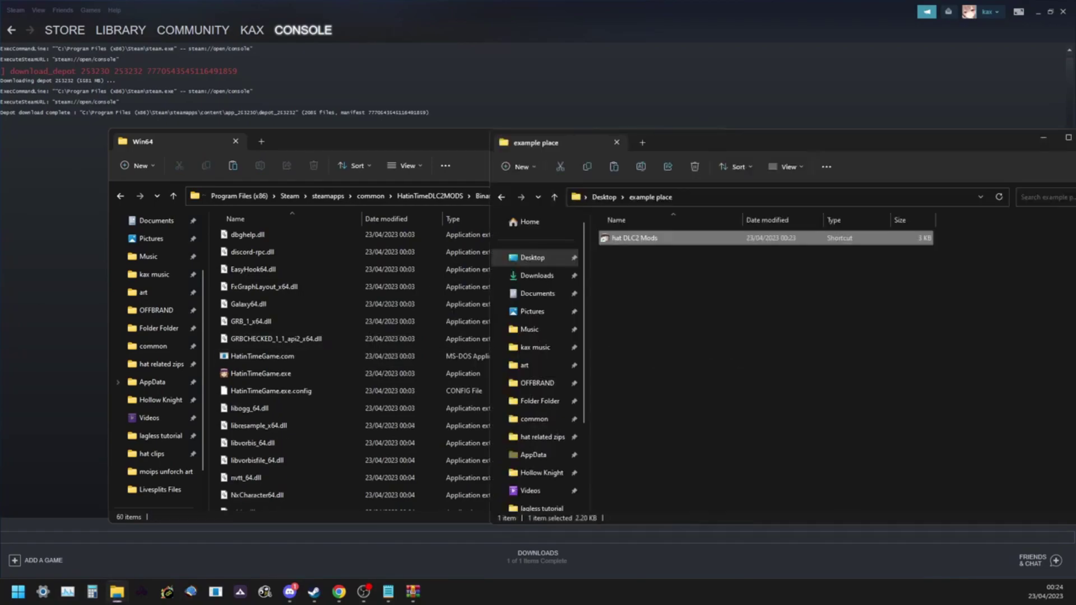
click(754, 339)
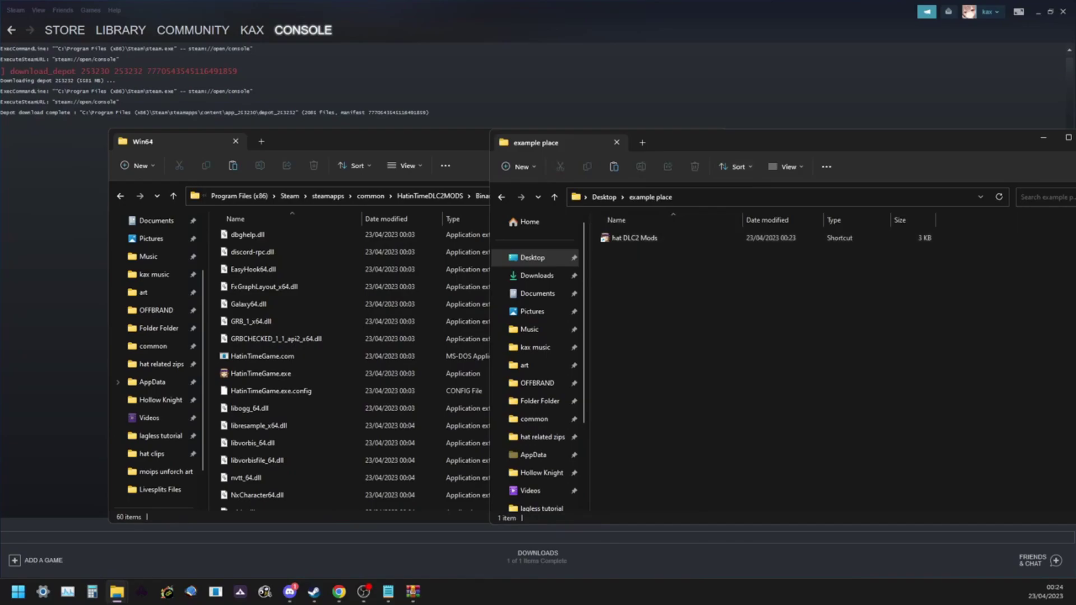
right_click(623, 238)
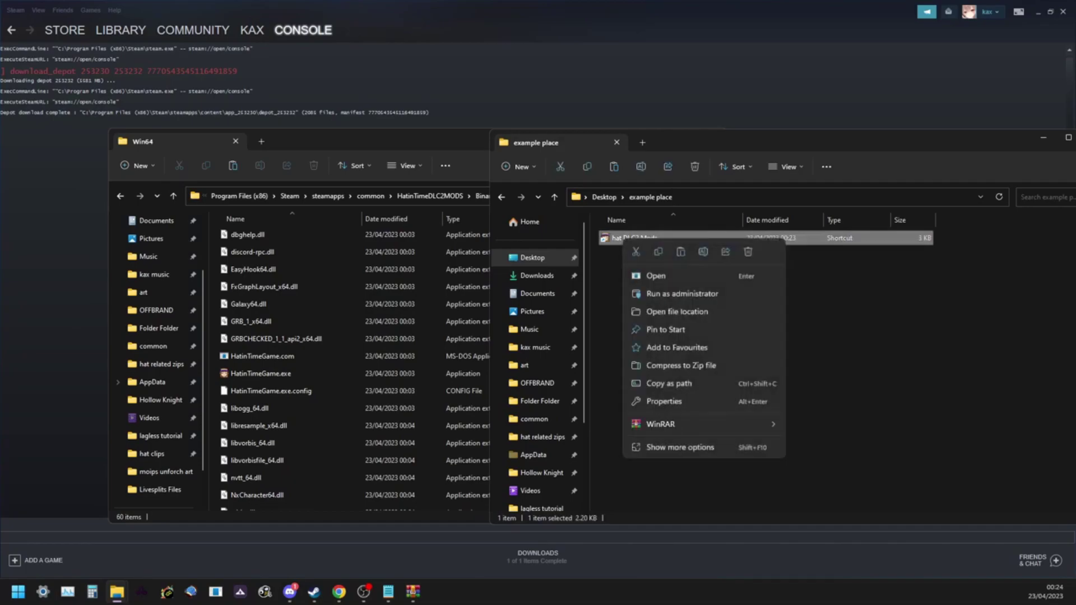
right_click(607, 238)
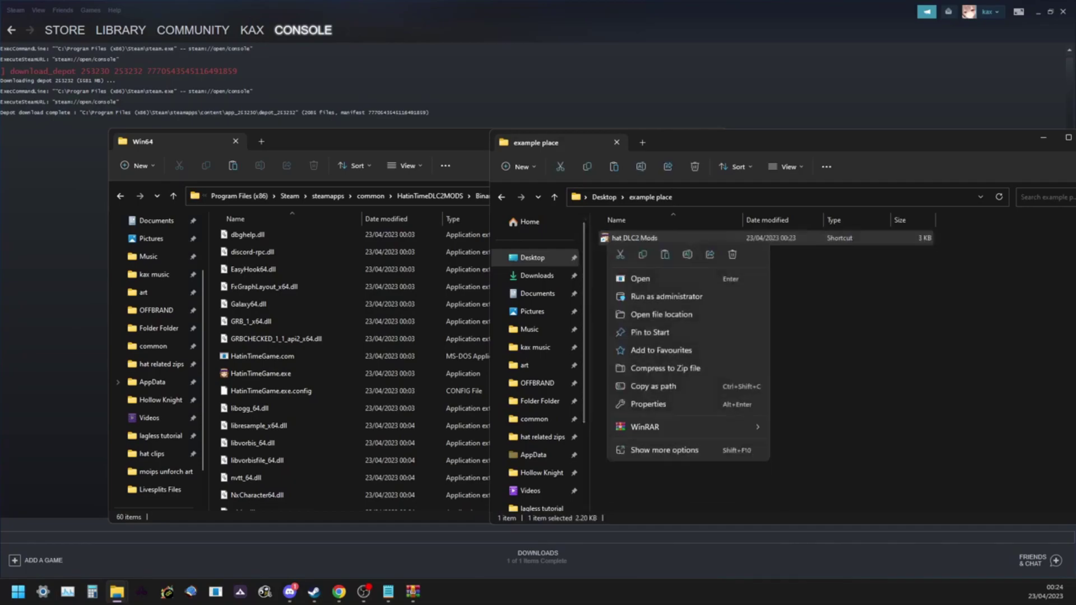
click(647, 404)
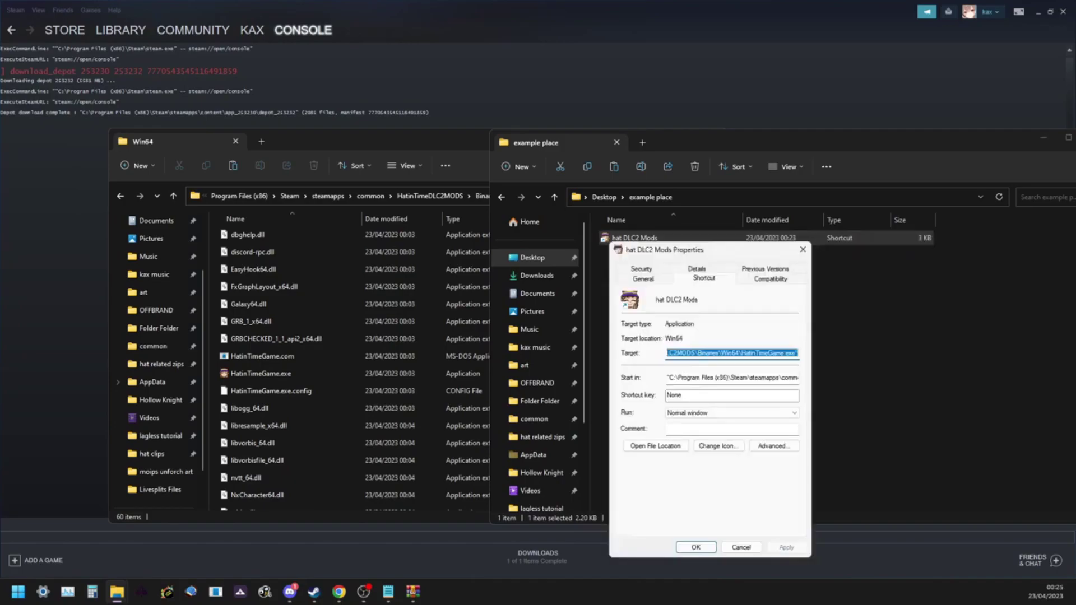
click(741, 547)
- Append -noverify -skipintro after the executable path in the Target of the hat DLC2 Mods shortcut and save its properties
right_click(608, 238)
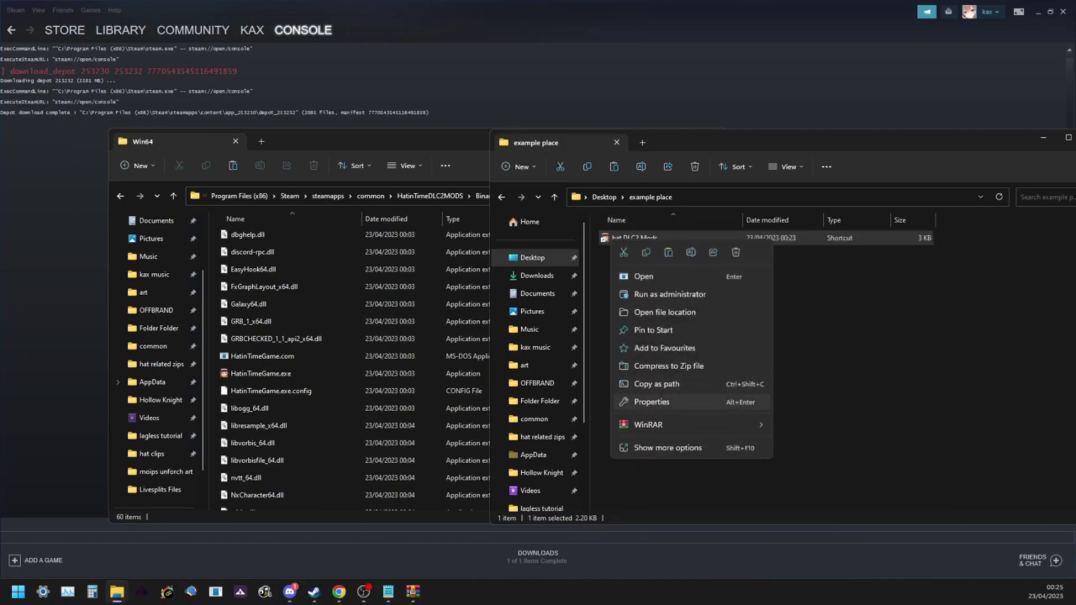
click(651, 402)
drag(729, 247, 637, 172)
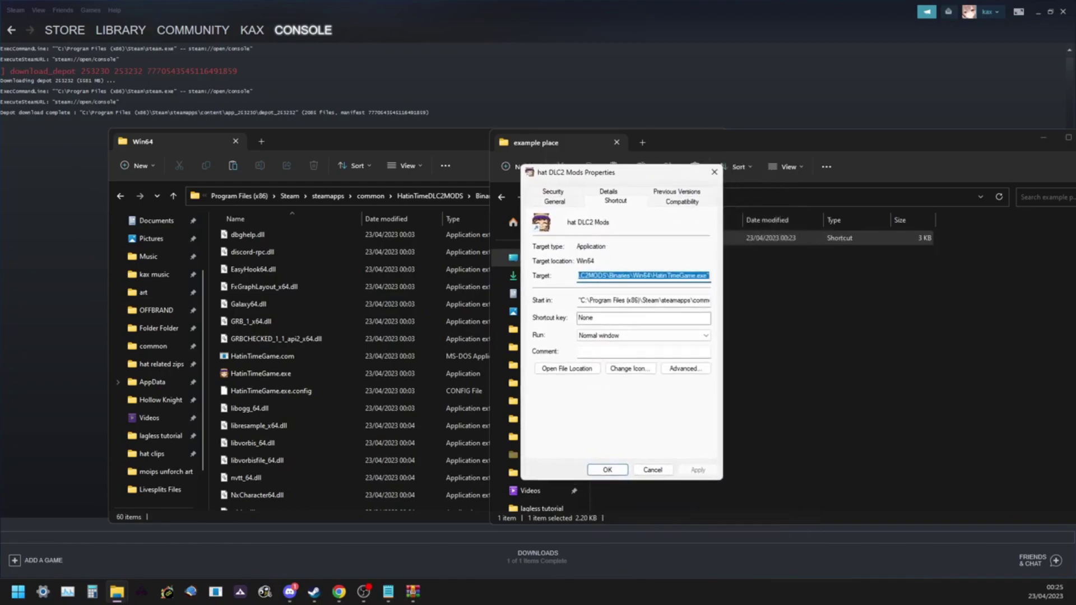
click(603, 275)
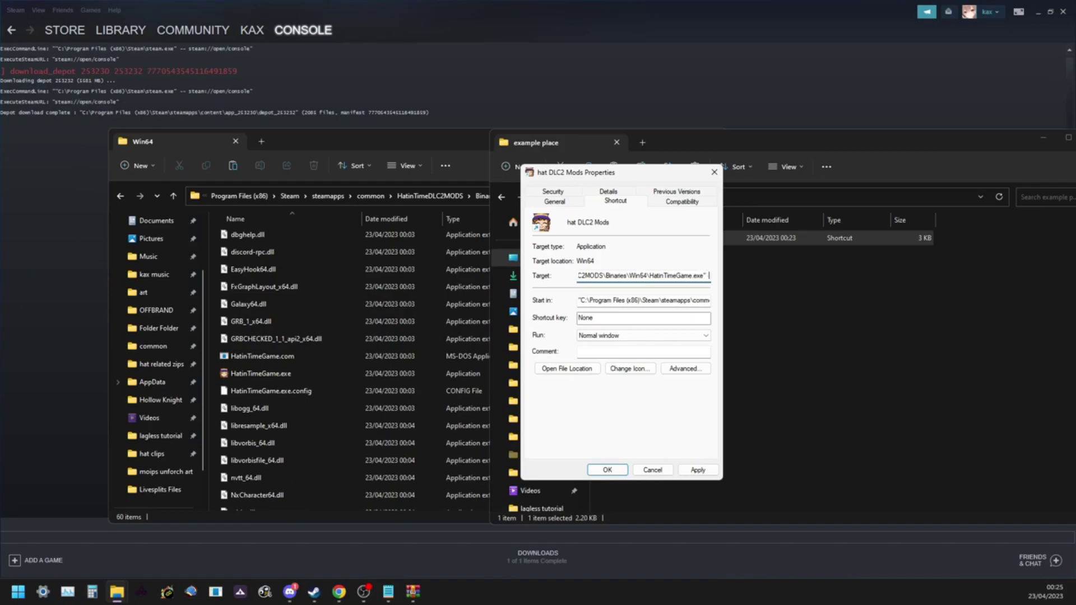
text(-noverify)
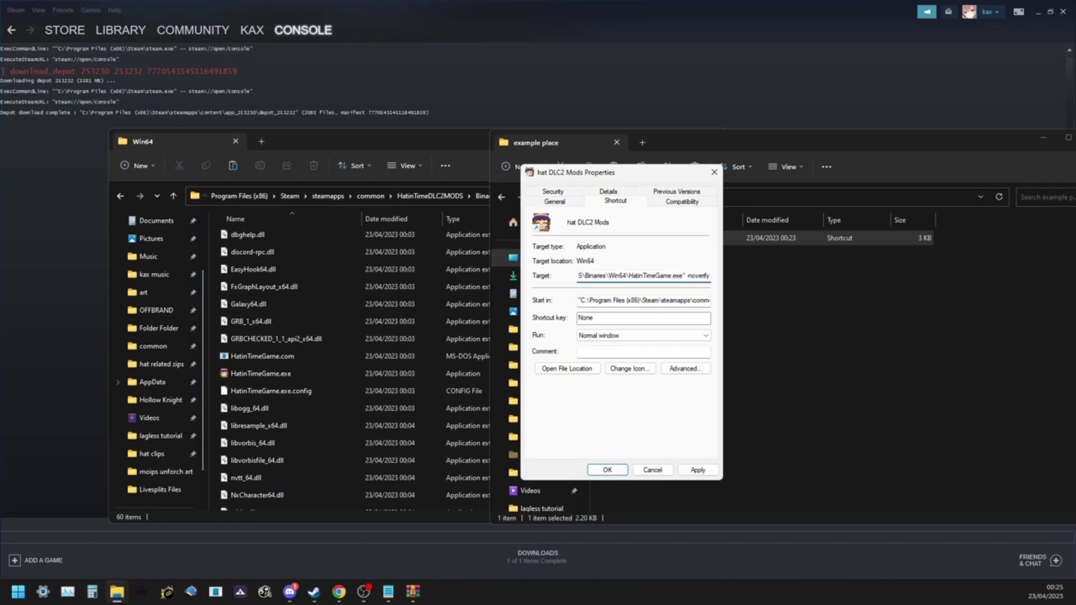
text( -skipintro)
drag(662, 275, 686, 275)
click(685, 276)
double_click(695, 275)
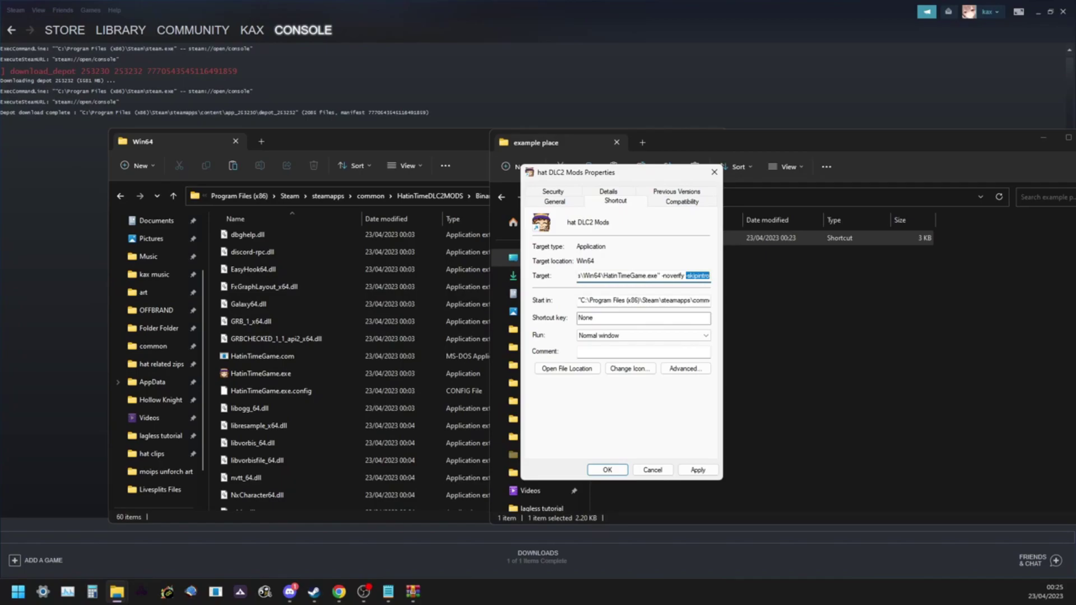
click(694, 275)
click(607, 470)
- Launch the game from the hat DLC2 Mods shortcut and continue past the Online Party announcement to the main menu
click(634, 238)
click(633, 238)
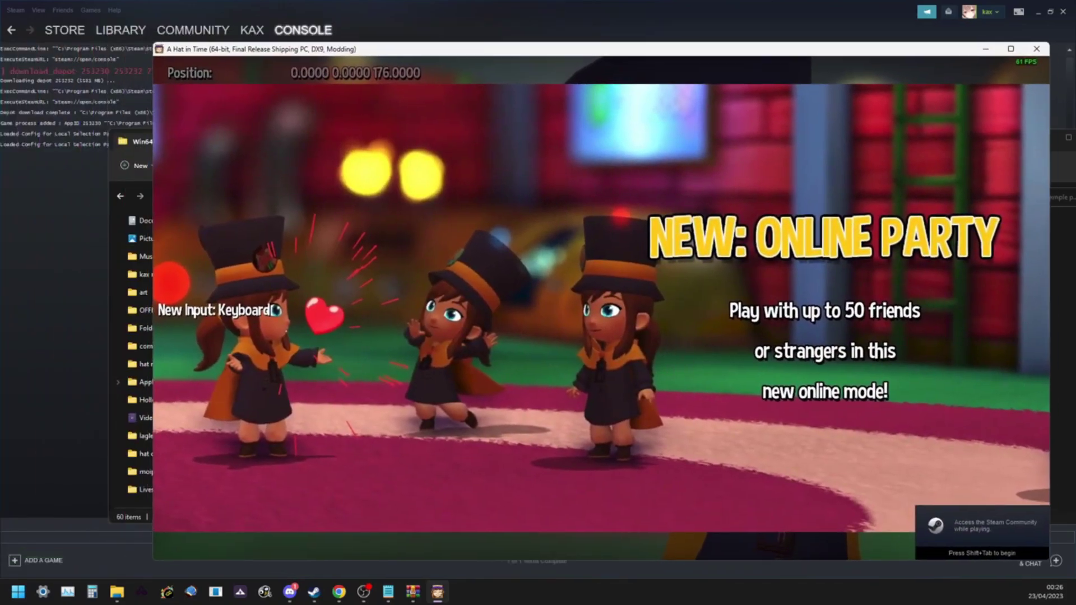
key(Return)
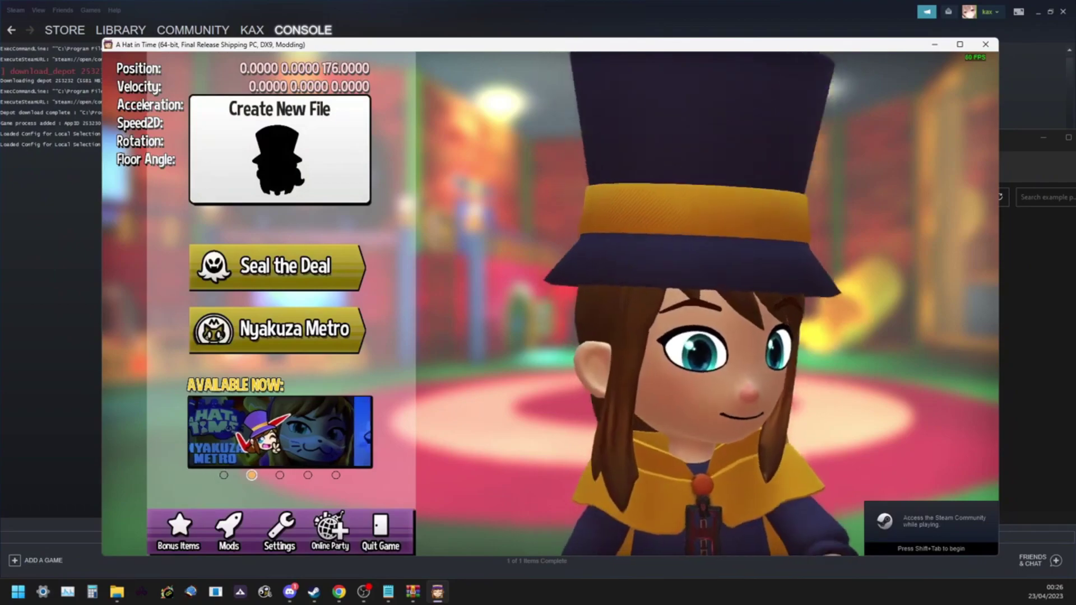
- Lower the Master Volume to 60% in the game's audio settings
click(279, 530)
click(651, 173)
key(Left)
key(Left)
key(Left)
key(Left)
key(Left)
key(Left)
key(Left)
key(Left)
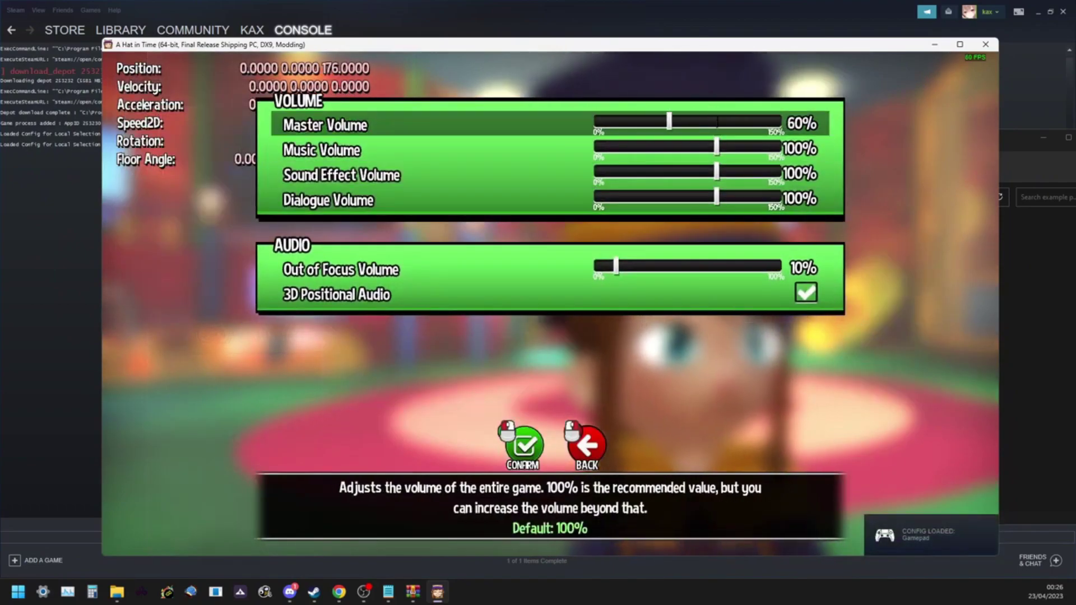
- Leave the audio settings, view the game settings page and return to the main menu
key(Down)
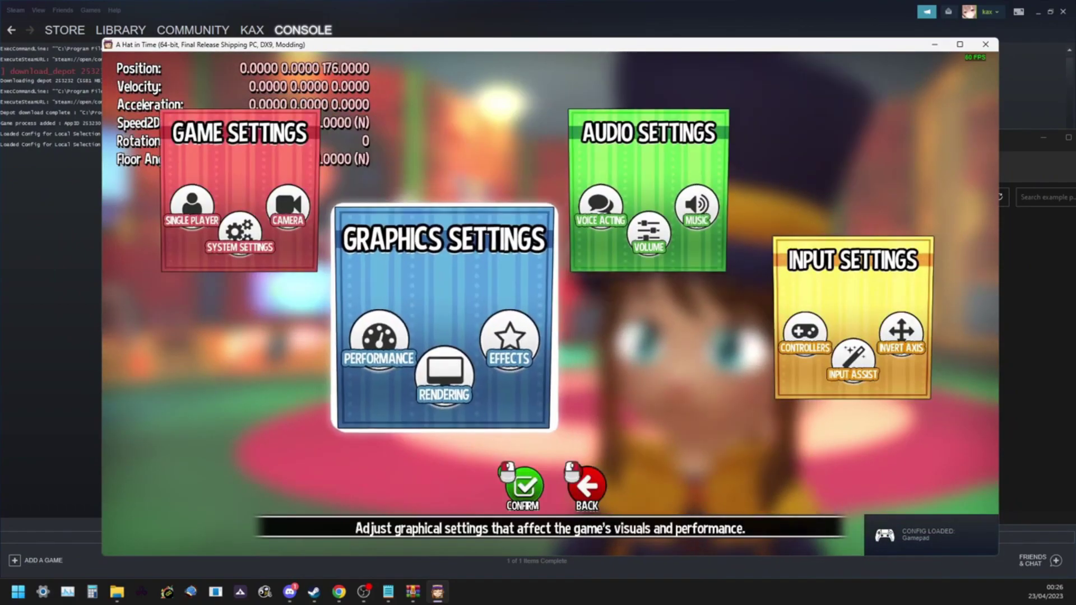
key(Return)
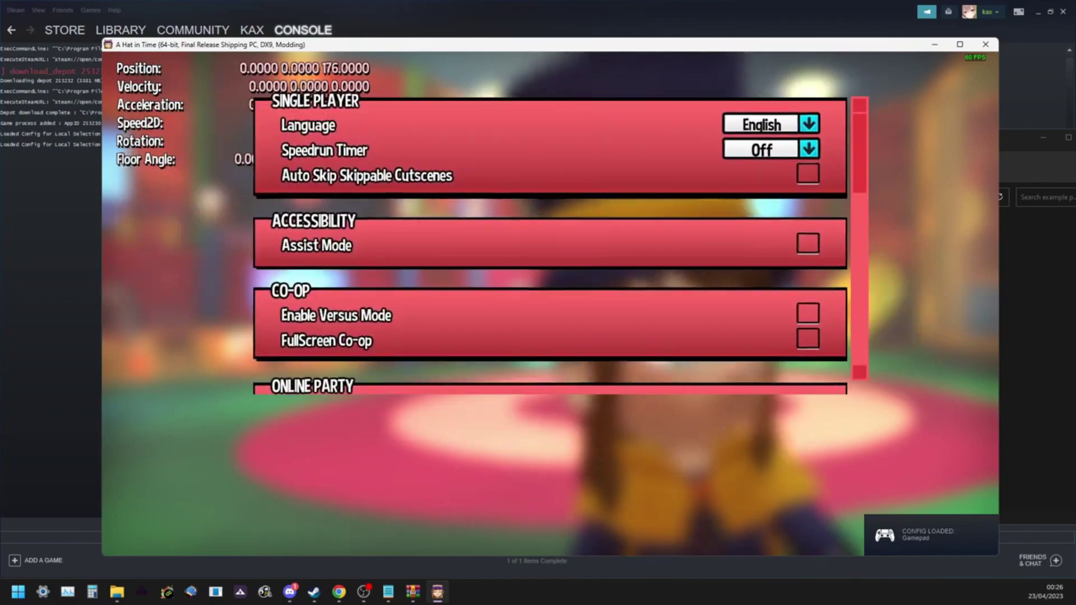
key(Escape)
key(Escape)
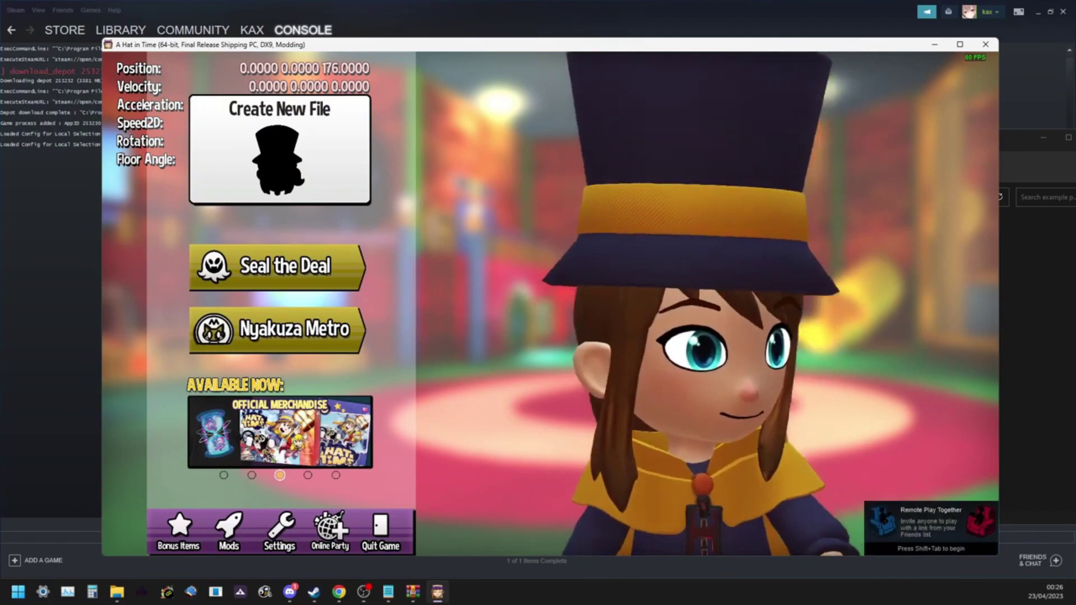
- Disable the All Chapters Unlocked (Bingo!) mod in the Misc category of the installed mods
key(Left)
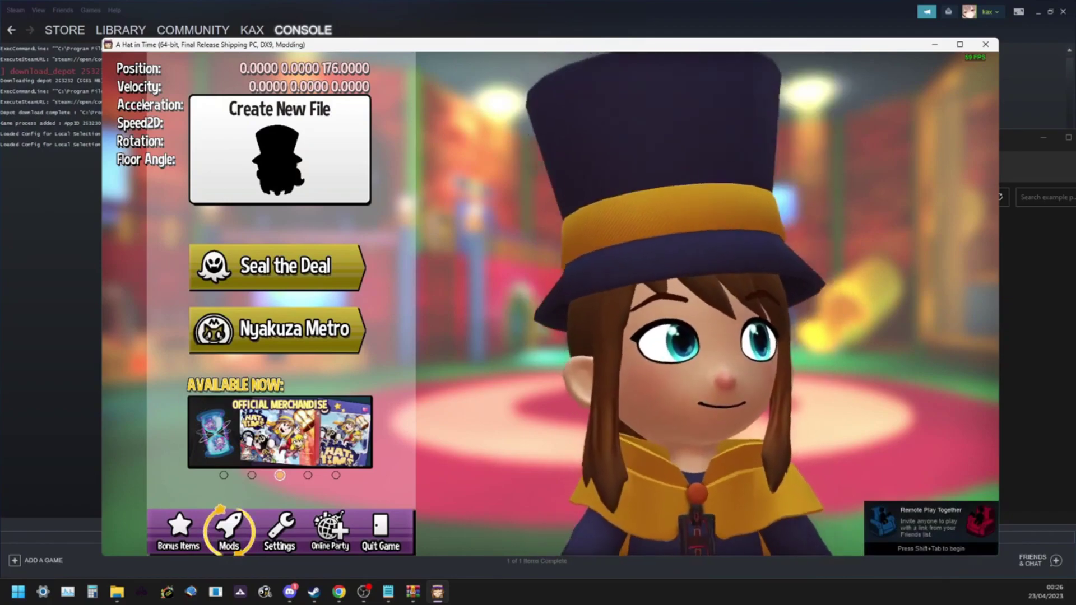
key(Return)
key(e)
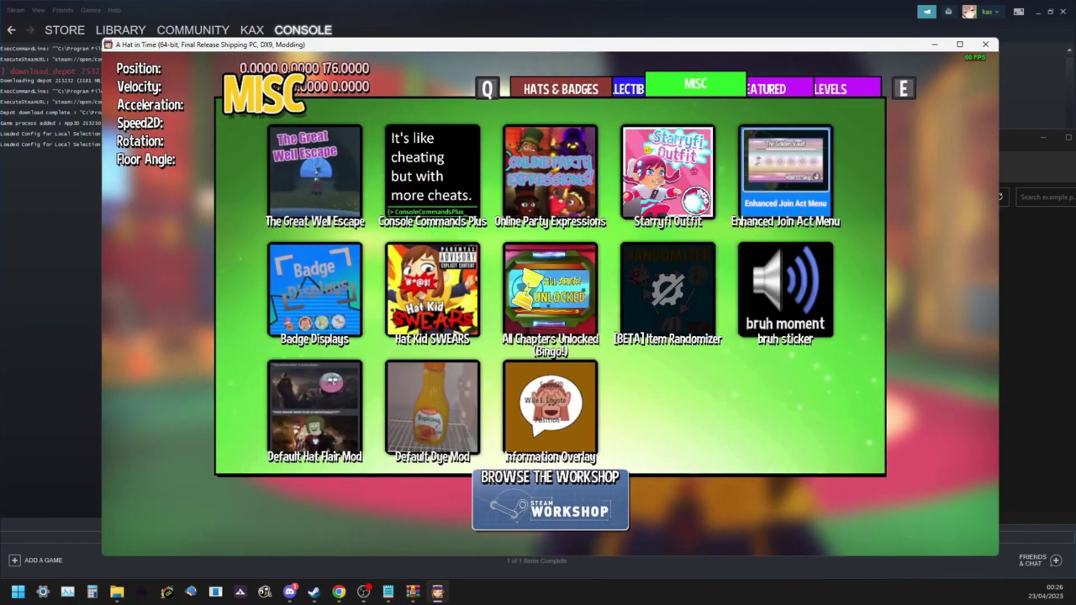
key(Return)
key(Escape)
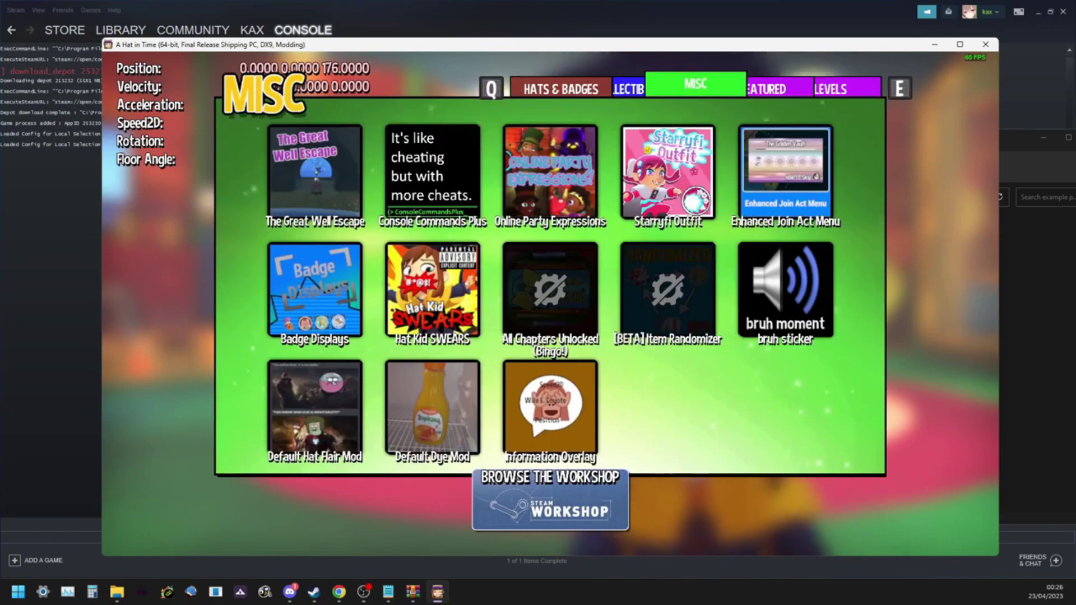
- Browse the Misc mods and examine the details of the Online Party Expressions mod
key(Right)
key(Right)
key(Up)
key(Return)
key(Escape)
key(Down)
key(Left)
key(Left)
key(Up)
key(Right)
key(Right)
key(Down)
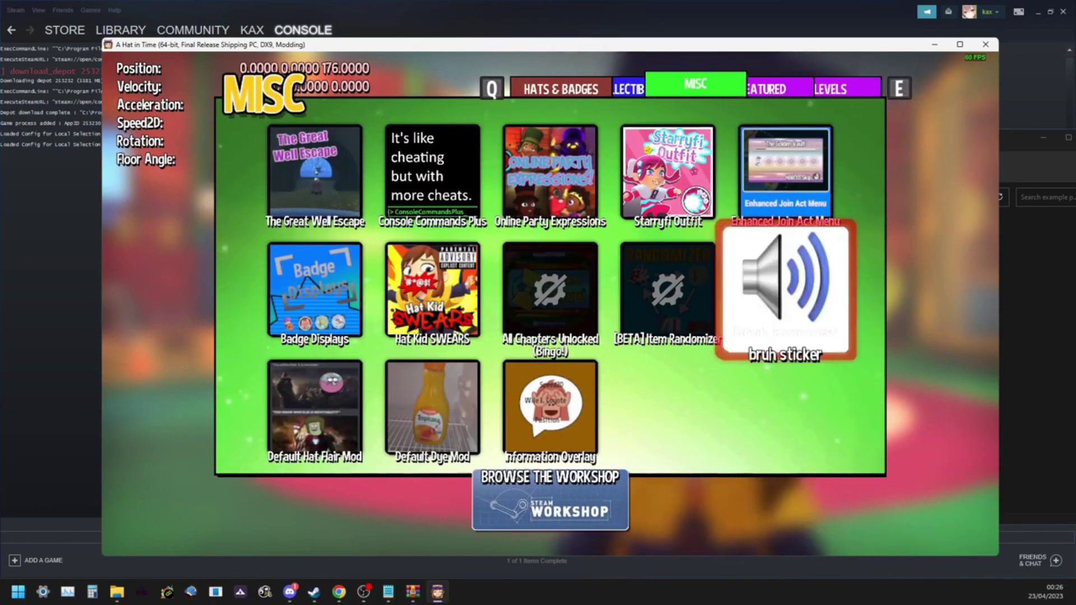
key(Left)
key(Left)
key(Up)
key(Down)
key(Up)
key(Return)
key(Down)
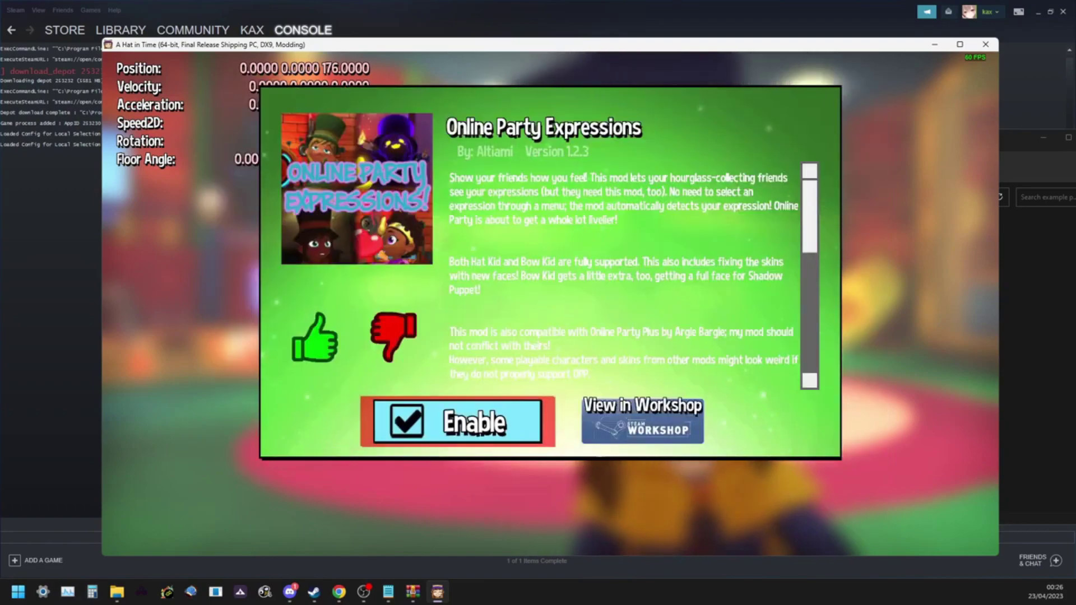
- Leave the mod pages for the main menu and quit the game
key(Escape)
key(Escape)
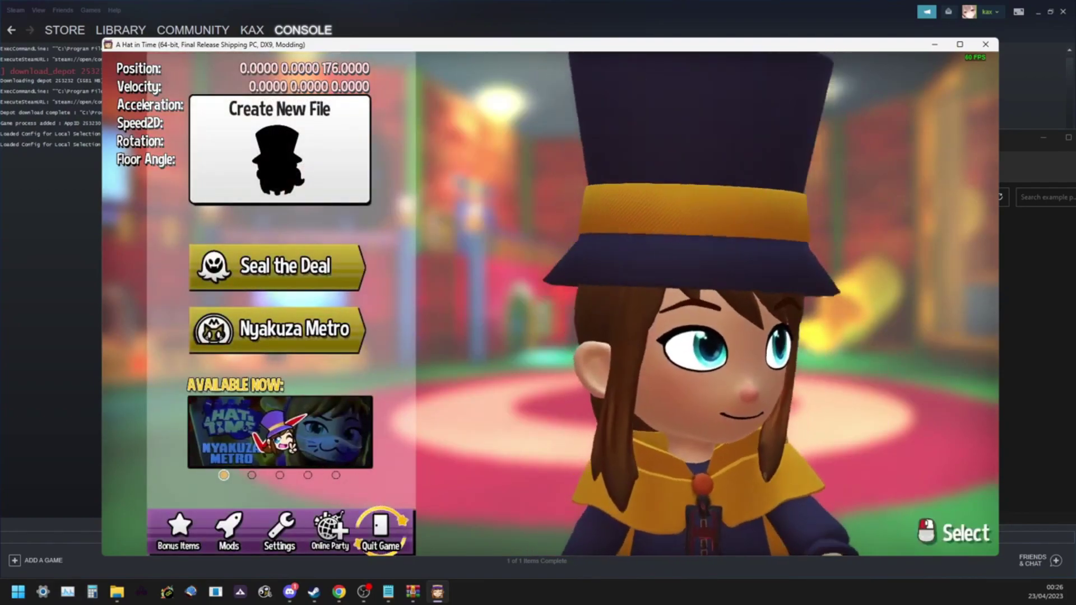
key(Return)
key(Return)
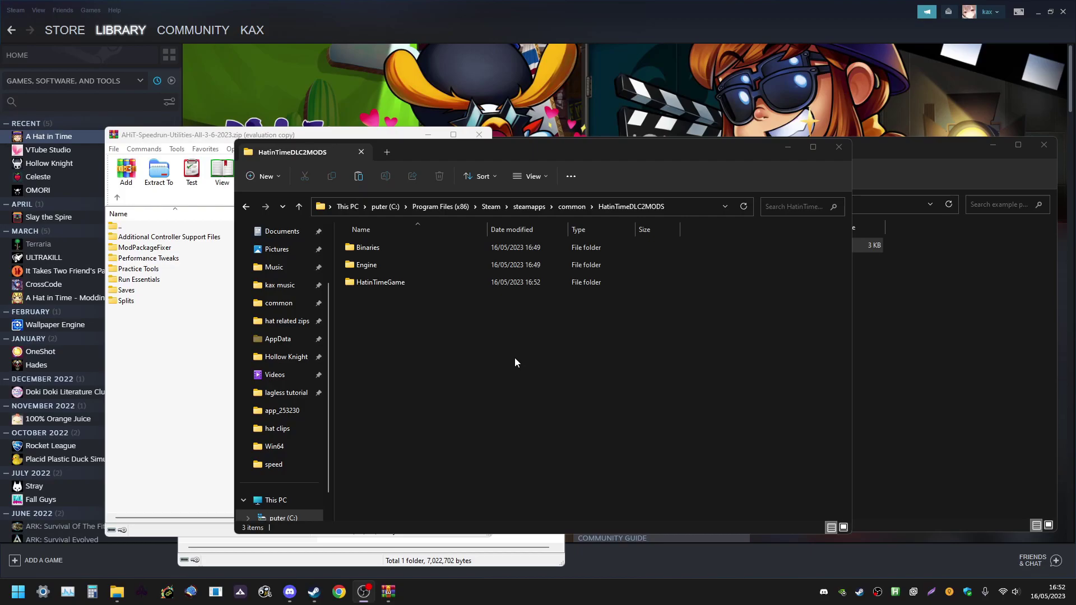
- Examine the AHiT-Speedrun-Utilities and HatPatcher archives, including the contents of the Run Essentials folder
click(174, 143)
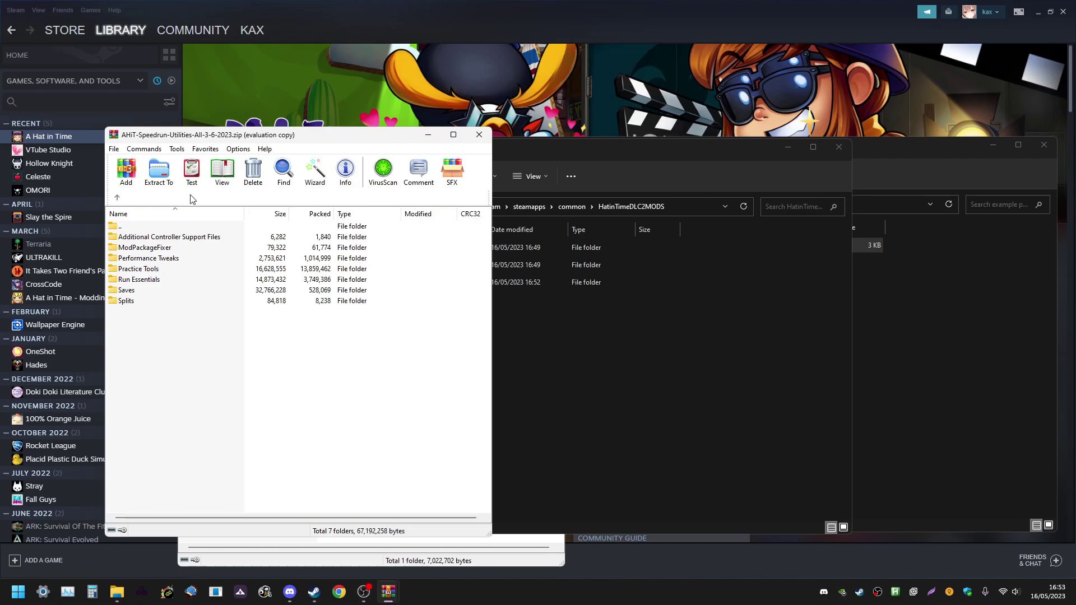
click(320, 551)
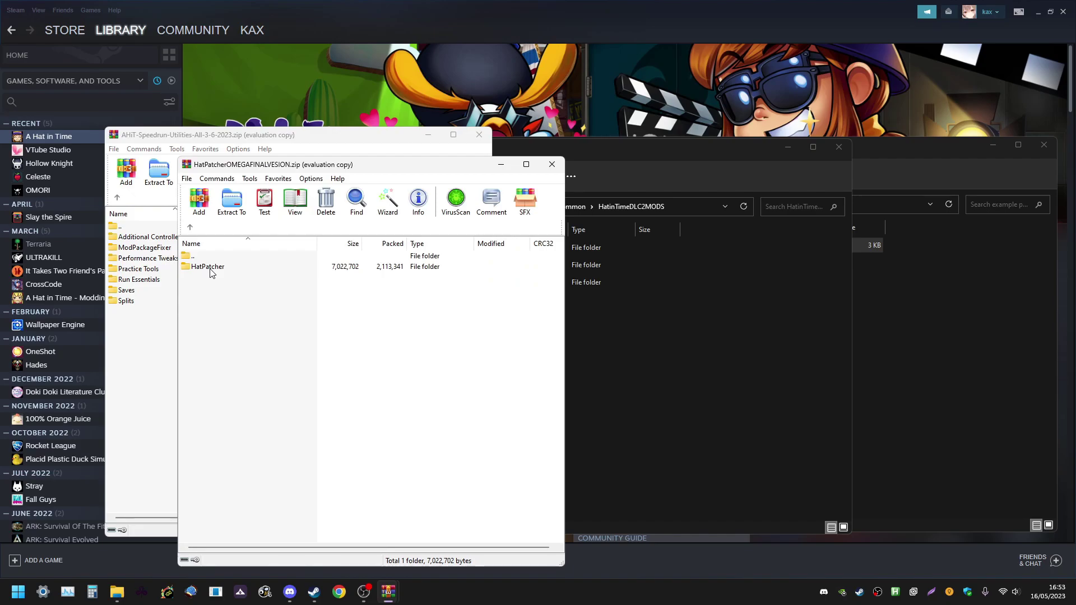
click(167, 355)
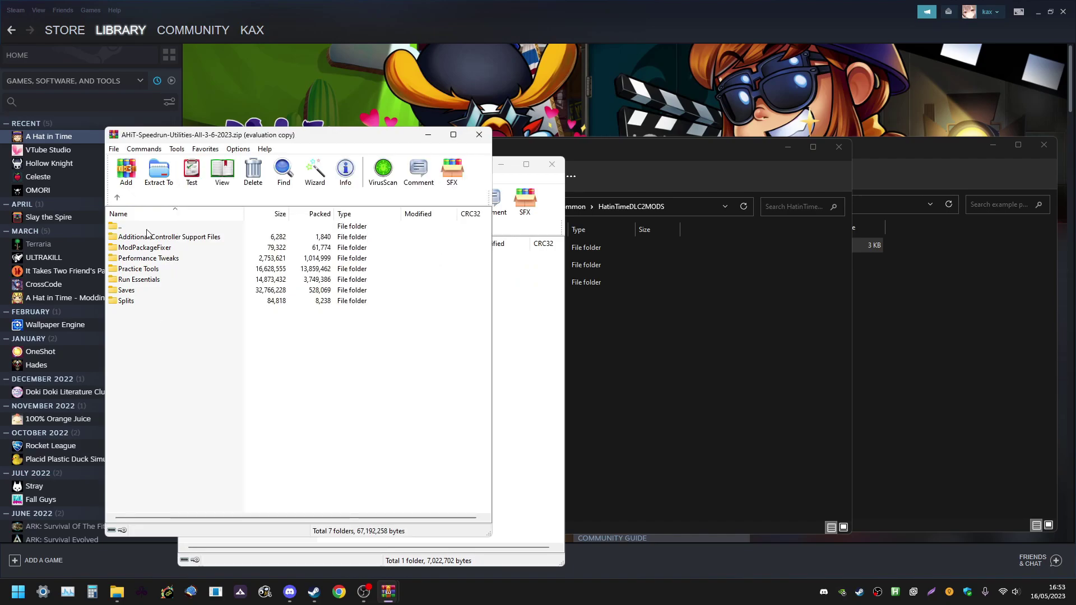
double_click(140, 280)
click(508, 371)
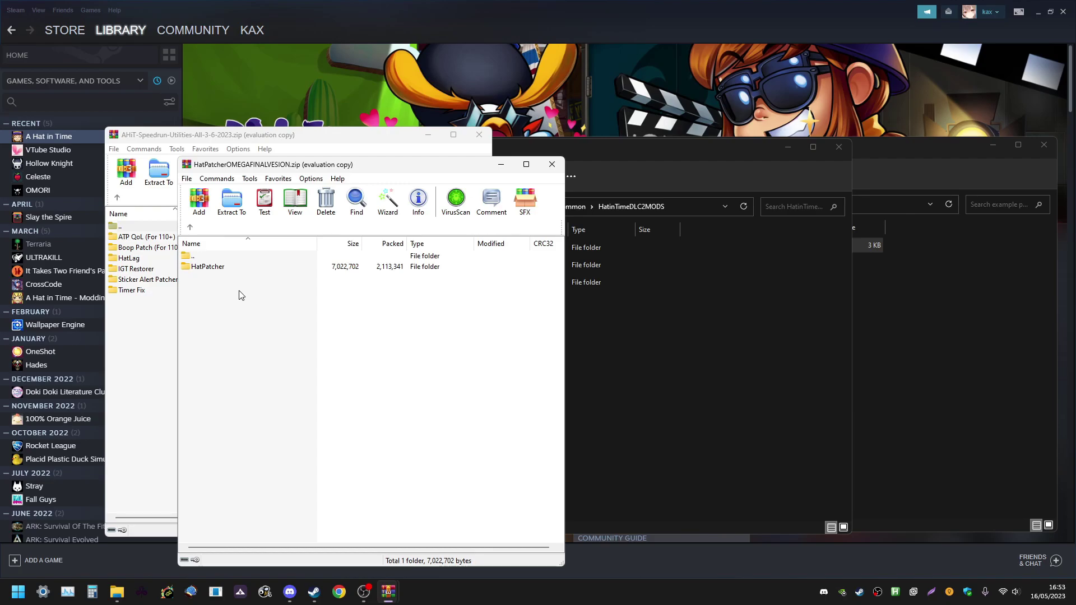
click(142, 372)
click(117, 198)
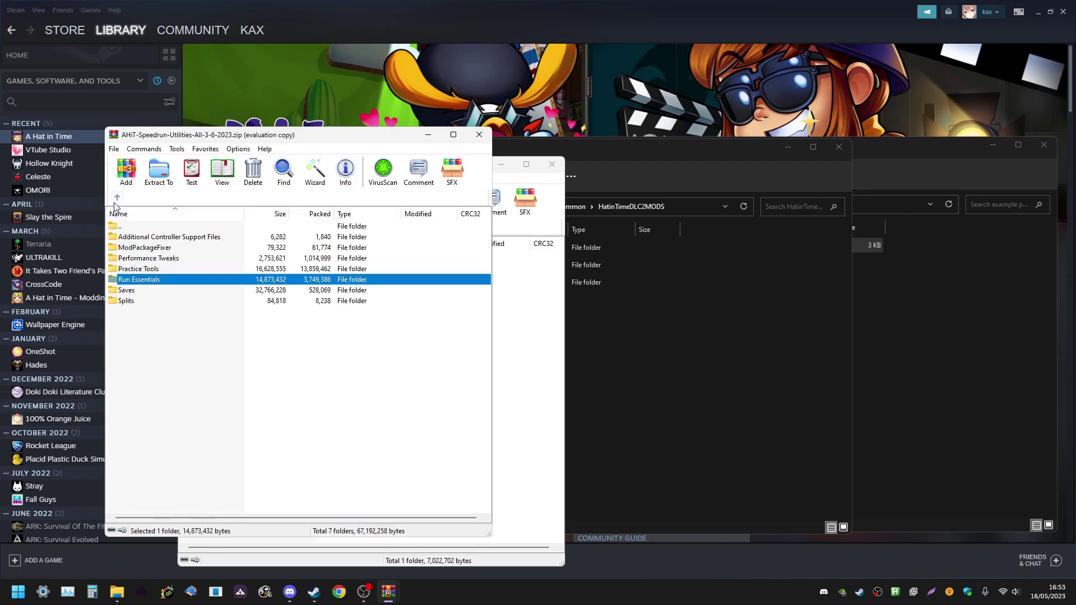
- Open the HatPatcher folder inside the HatPatcherOMEGAFINALVESION.zip archive and review its files
click(533, 435)
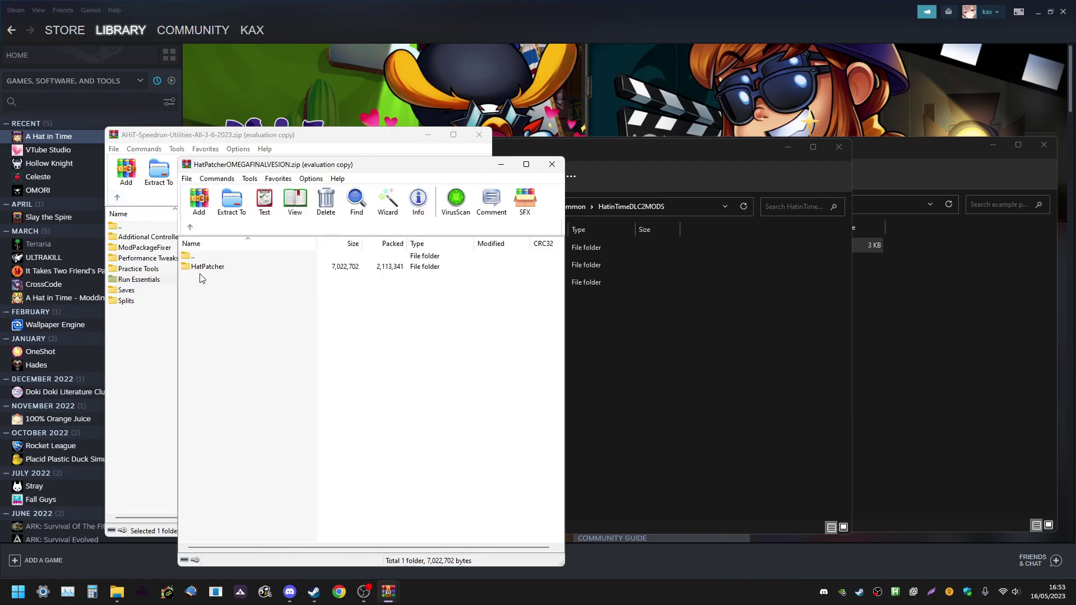
drag(271, 166, 195, 146)
double_click(161, 246)
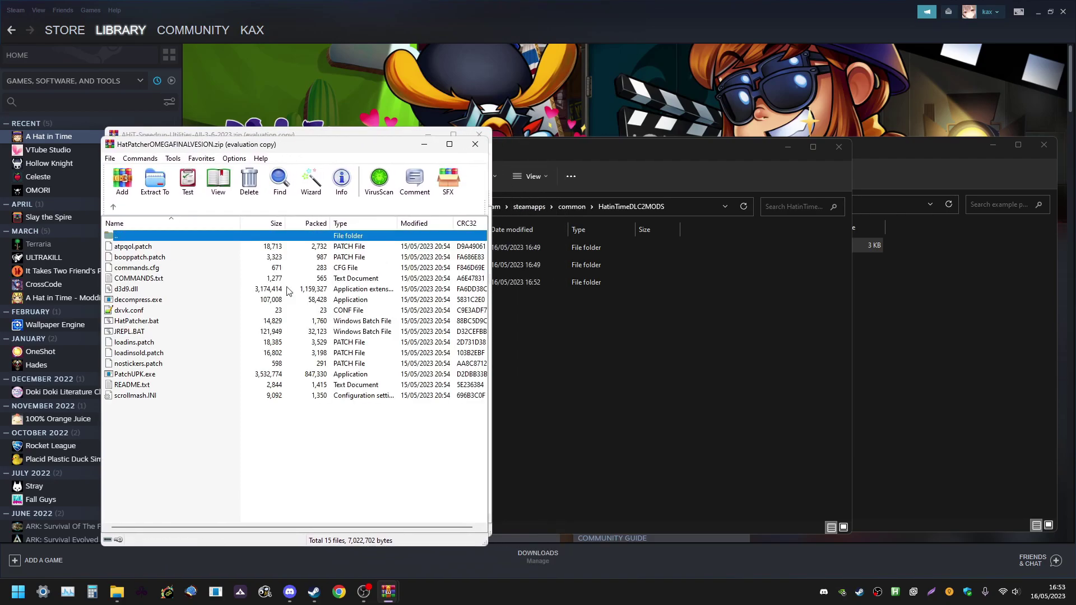
drag(293, 464, 196, 256)
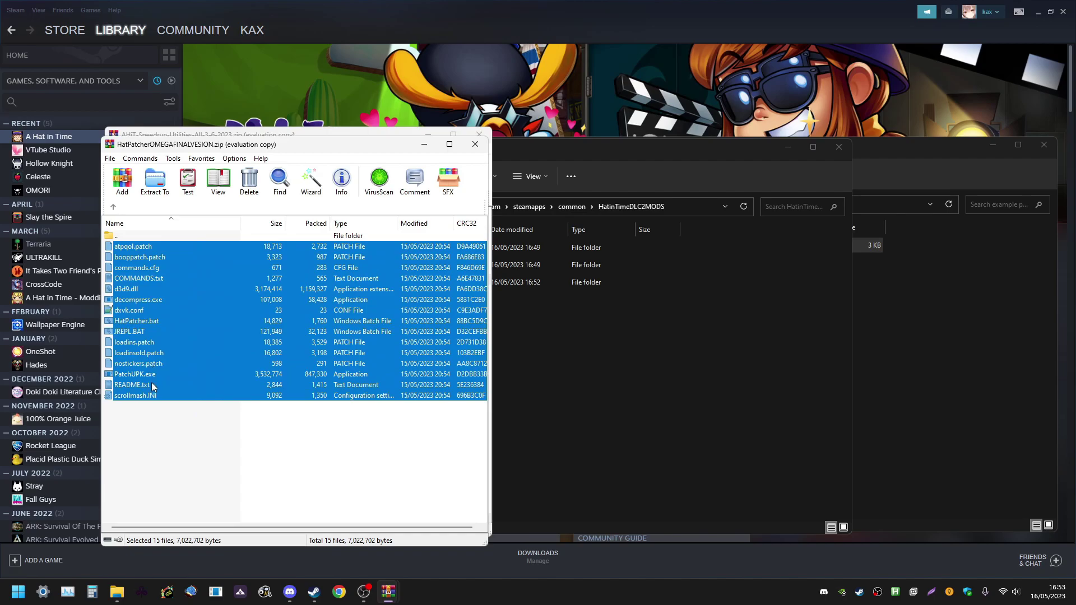
click(280, 449)
- Open HatinTimeGame\CookedPC inside the HatinTimeDLC2MODS folder and locate Startup.upk
click(603, 408)
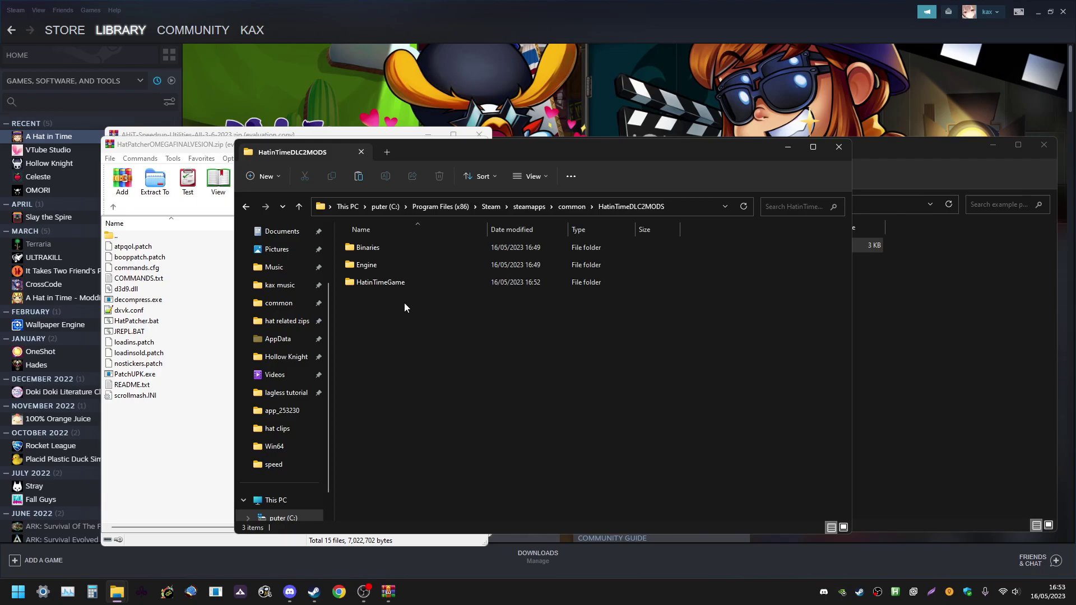
double_click(366, 285)
double_click(367, 283)
scroll(452, 467, down, 2)
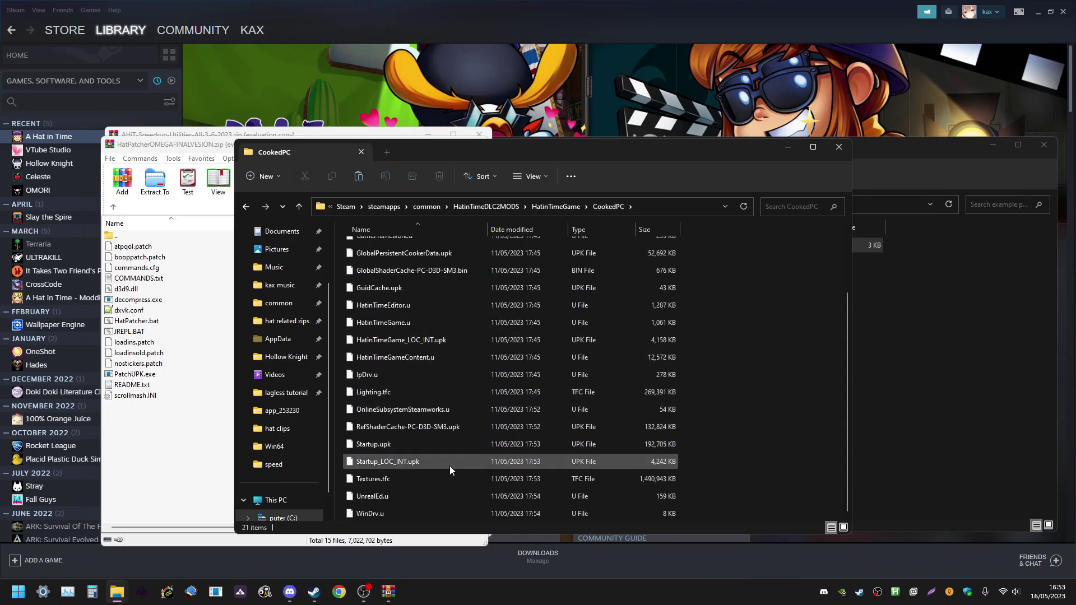
click(373, 444)
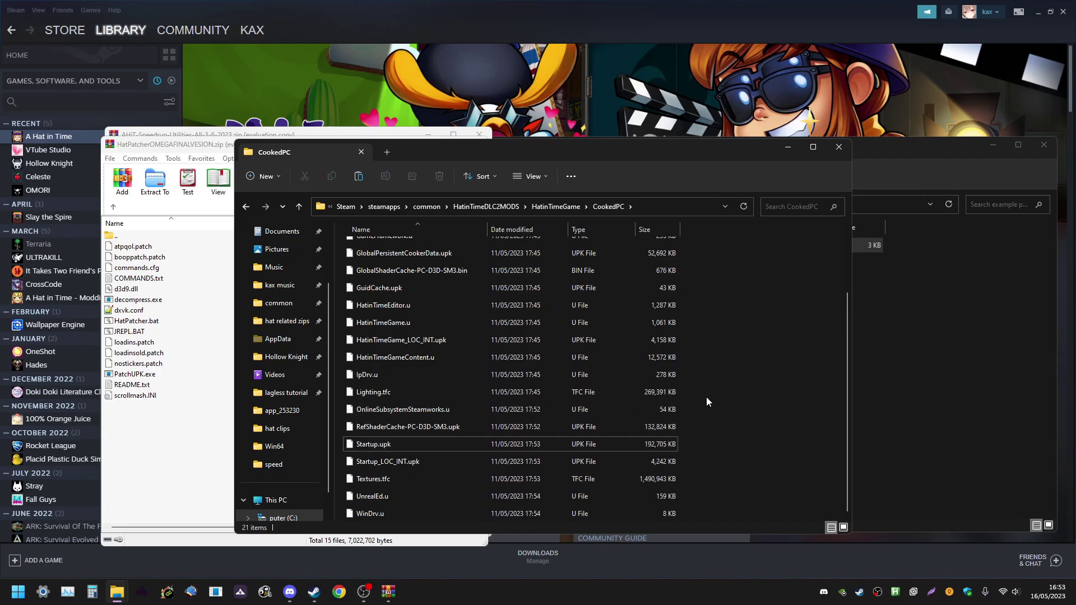
scroll(714, 386, up, 2)
- Extract all files of the archive's HatPatcher folder into the CookedPC folder
click(136, 471)
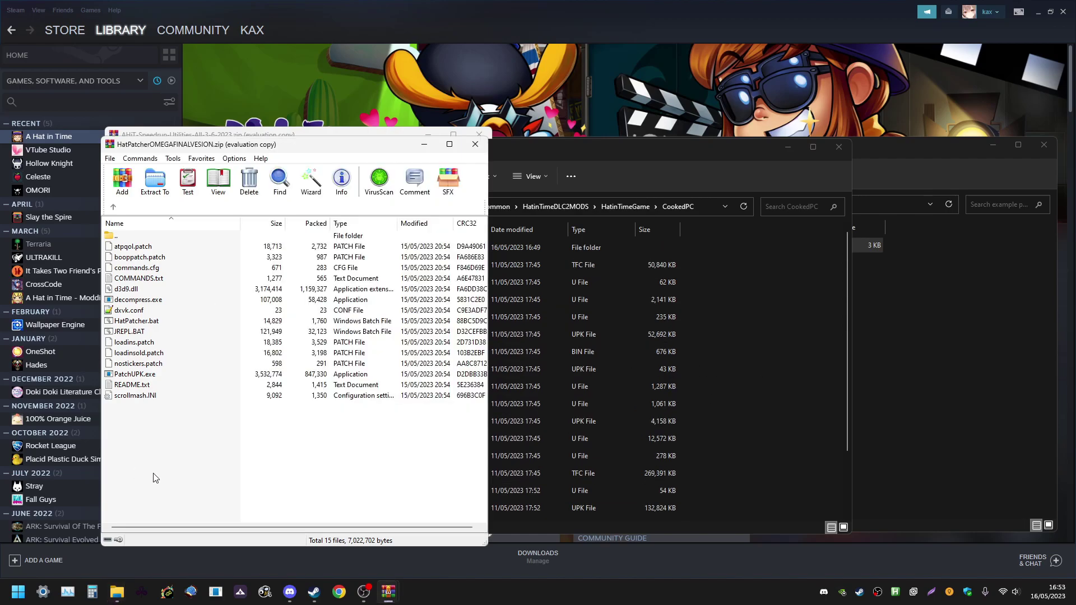
drag(274, 491, 281, 250)
drag(295, 305, 772, 313)
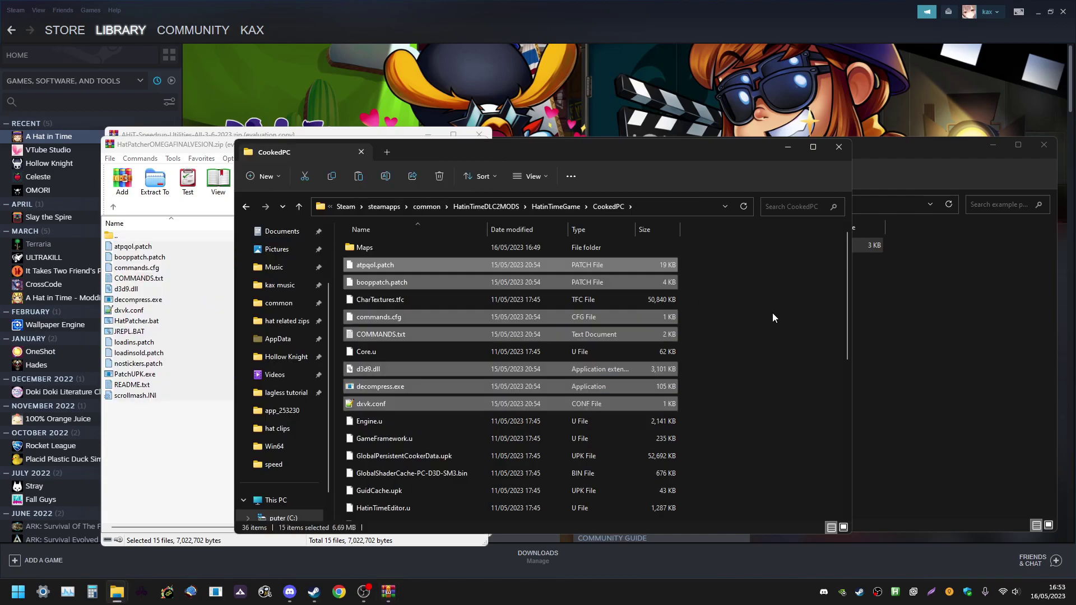
click(719, 310)
- Run HatPatcher.bat from the CookedPC folder and move its console window up on the desktop
scroll(628, 321, down, 7)
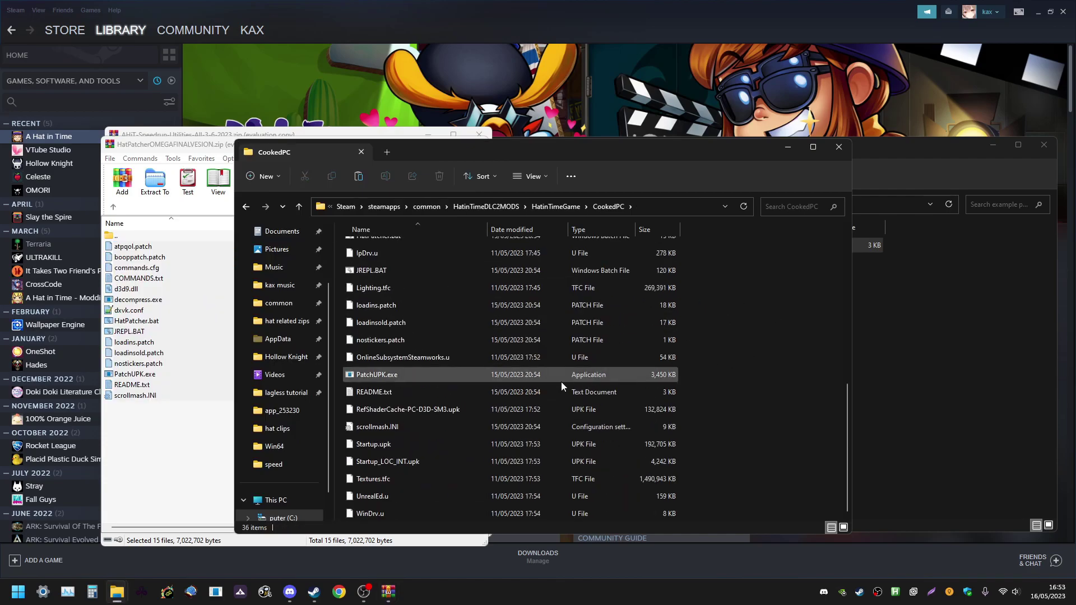
scroll(594, 377, up, 7)
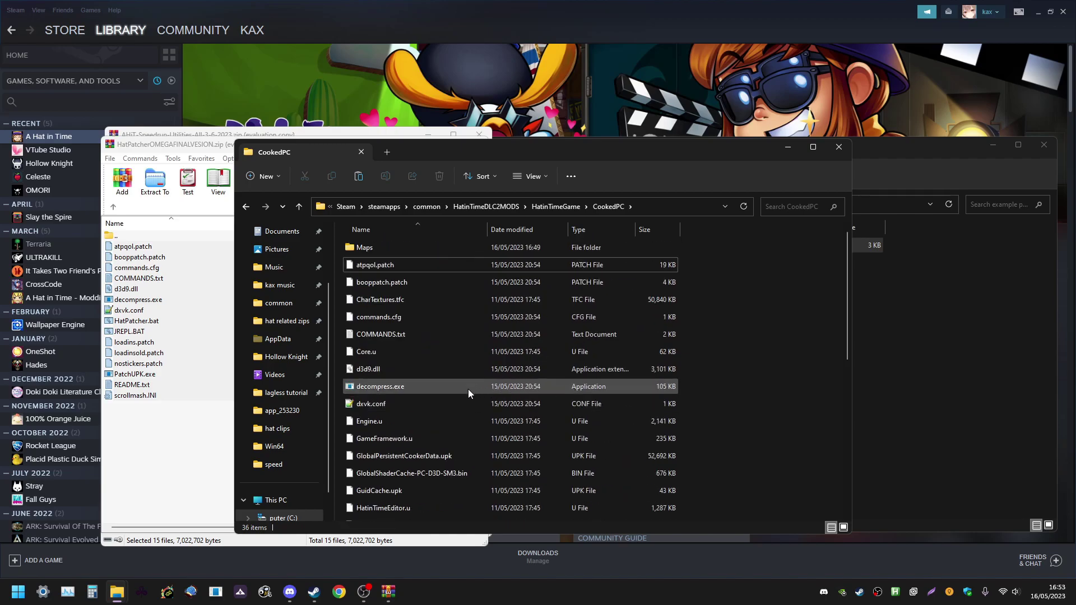
scroll(466, 388, down, 4)
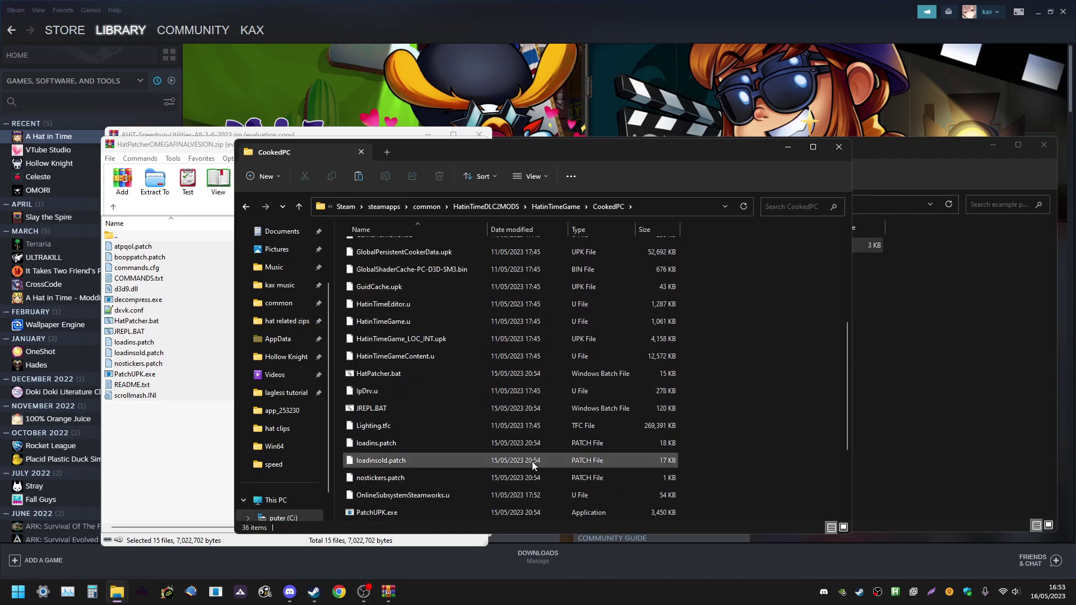
click(368, 374)
double_click(372, 375)
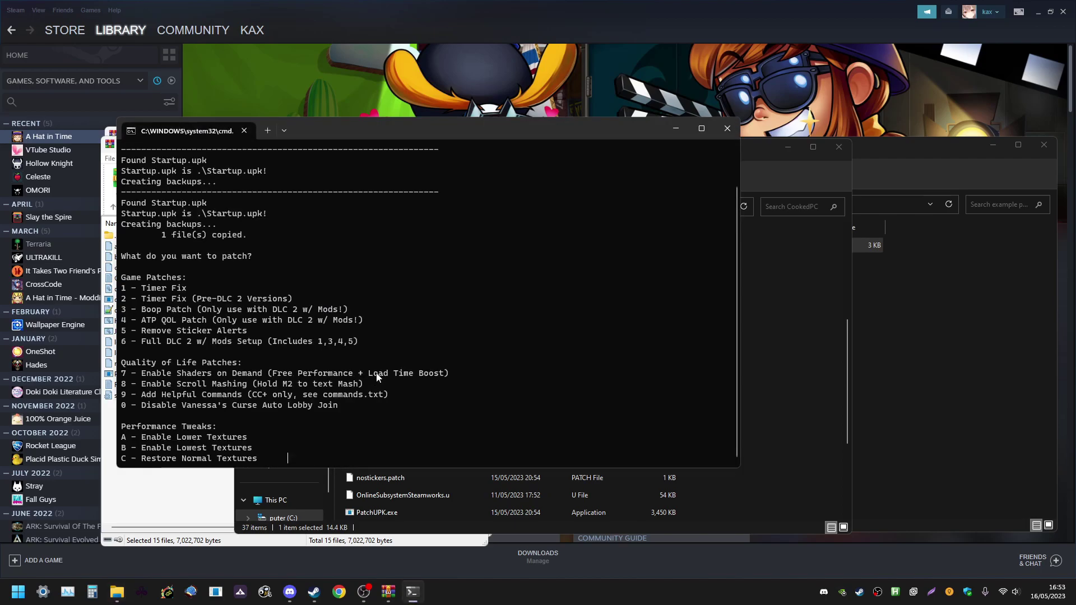
drag(375, 128, 420, 107)
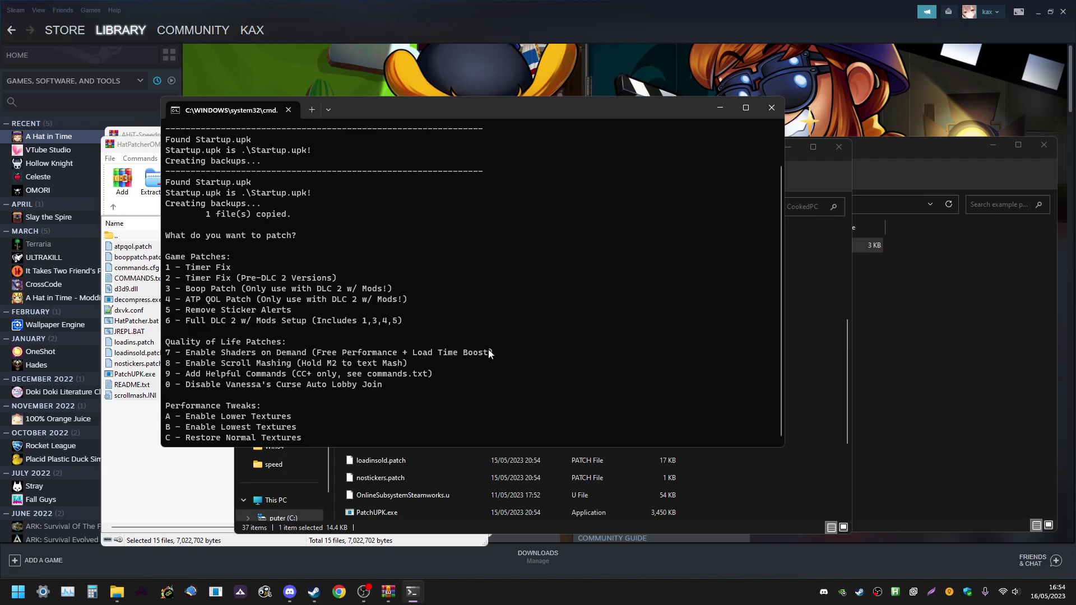
- Enter the unlisted option k in the patcher and continue back to its list of patches
text(k)
key(Return)
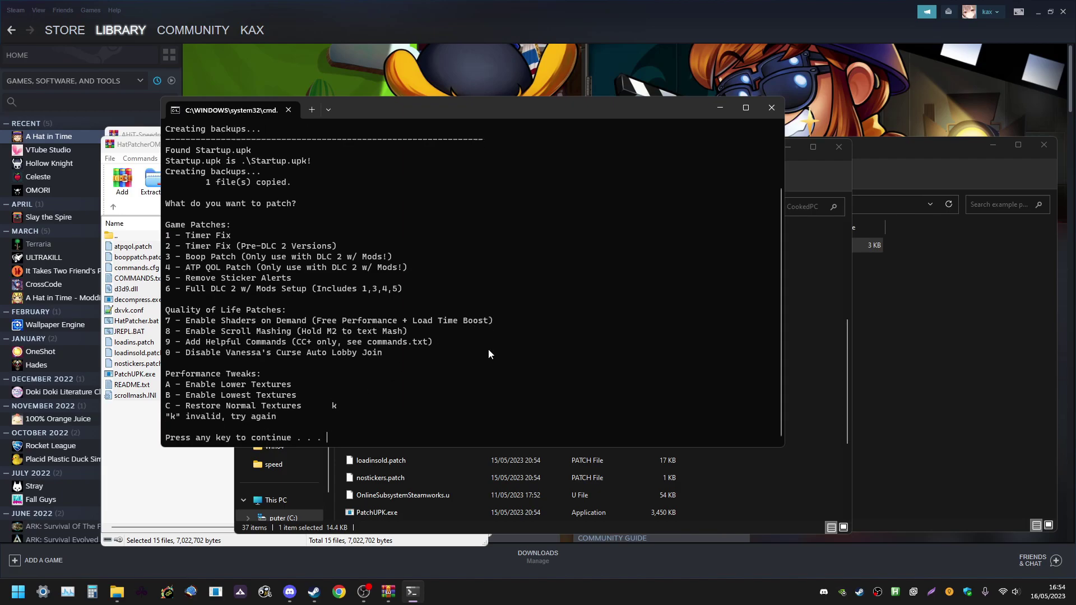
key(Return)
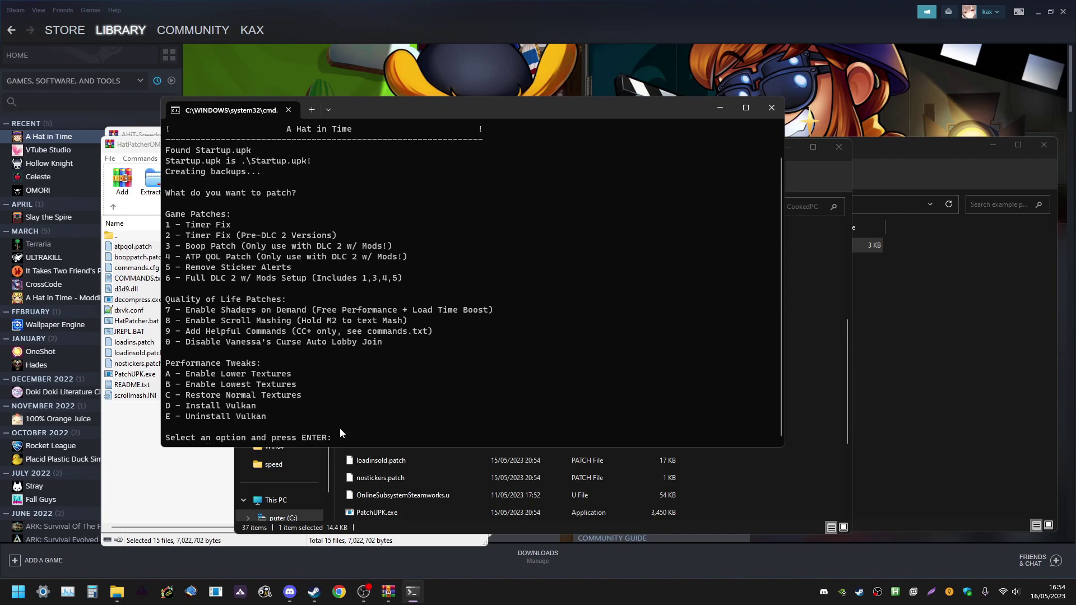
scroll(567, 315, up, 1)
scroll(491, 247, down, 1)
- Check the Shader Pre-Caching page in the Steam settings, accept the dialog and return to the patcher console
click(12, 11)
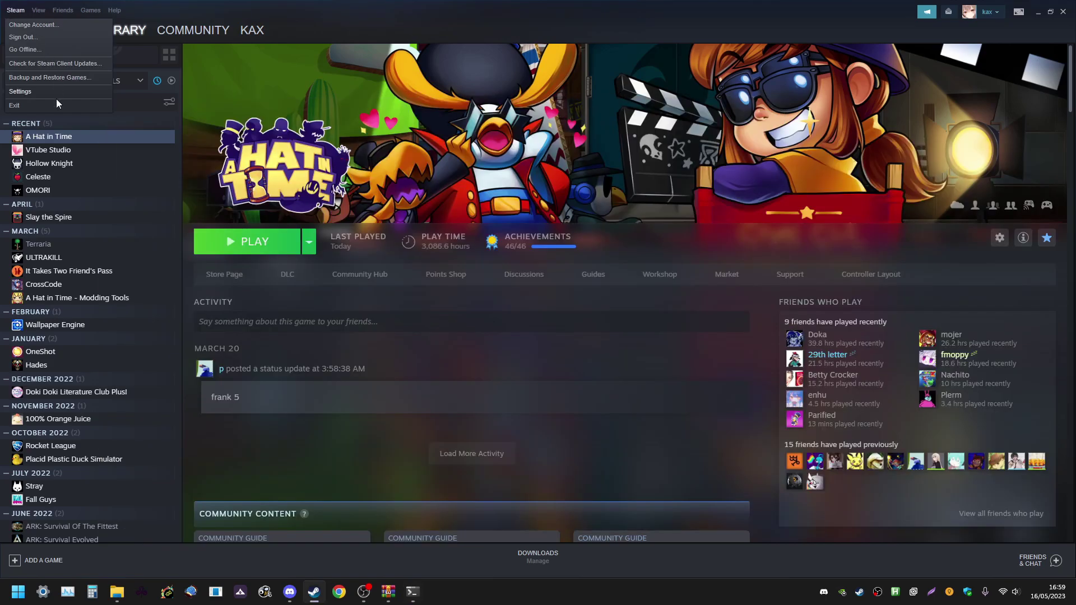
click(28, 90)
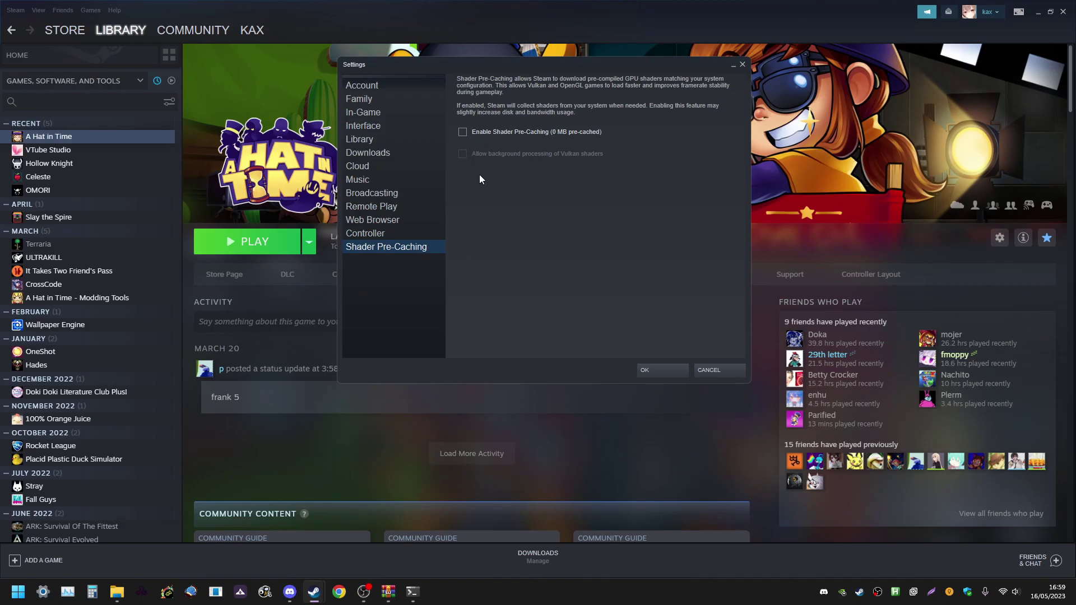
click(412, 592)
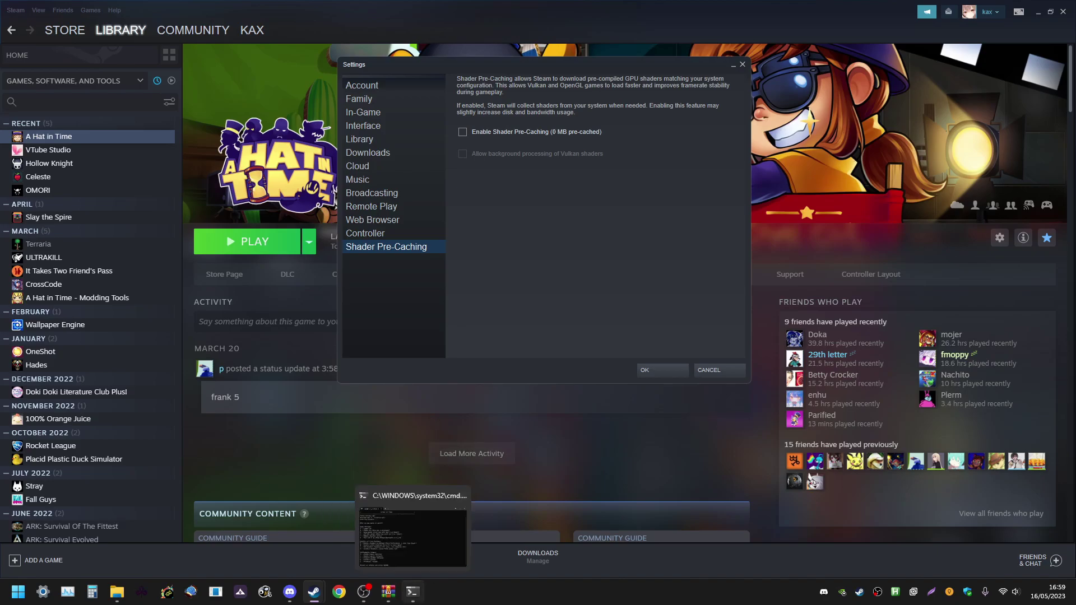
click(557, 62)
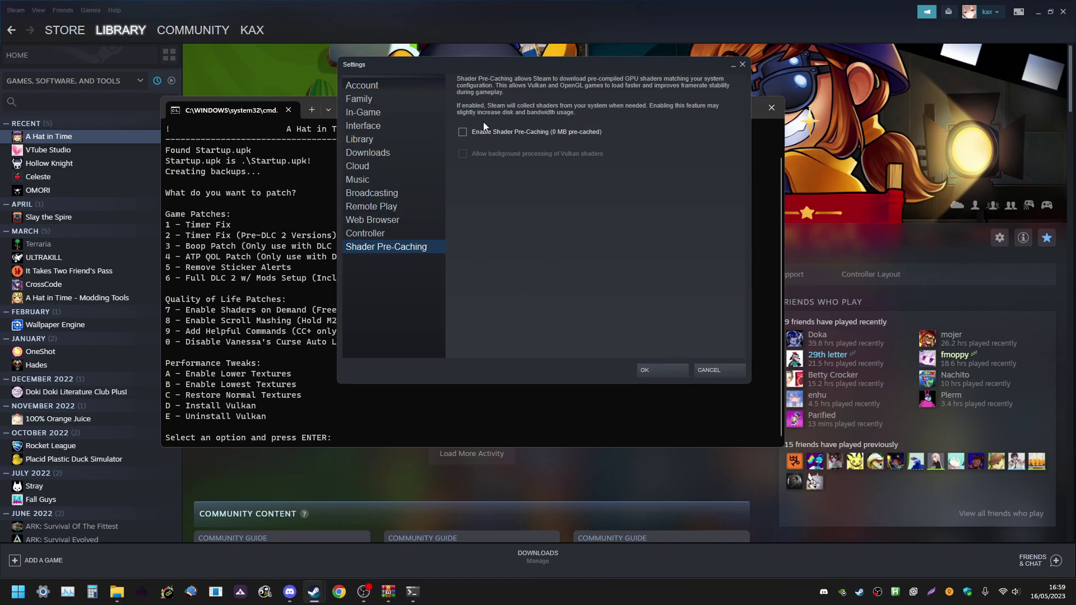
click(659, 373)
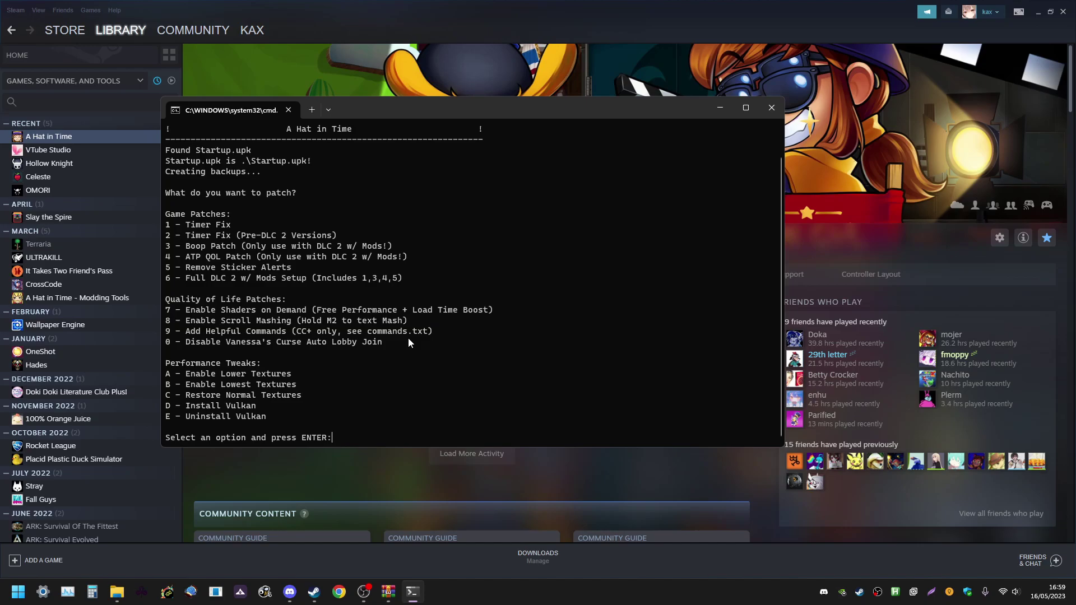
- Apply patches 6 (full DLC 2 with mods setup), 7 (shaders on demand), 8 (scroll mashing) and 9 (helpful commands), closing the patcher at the end
text(6)
key(Return)
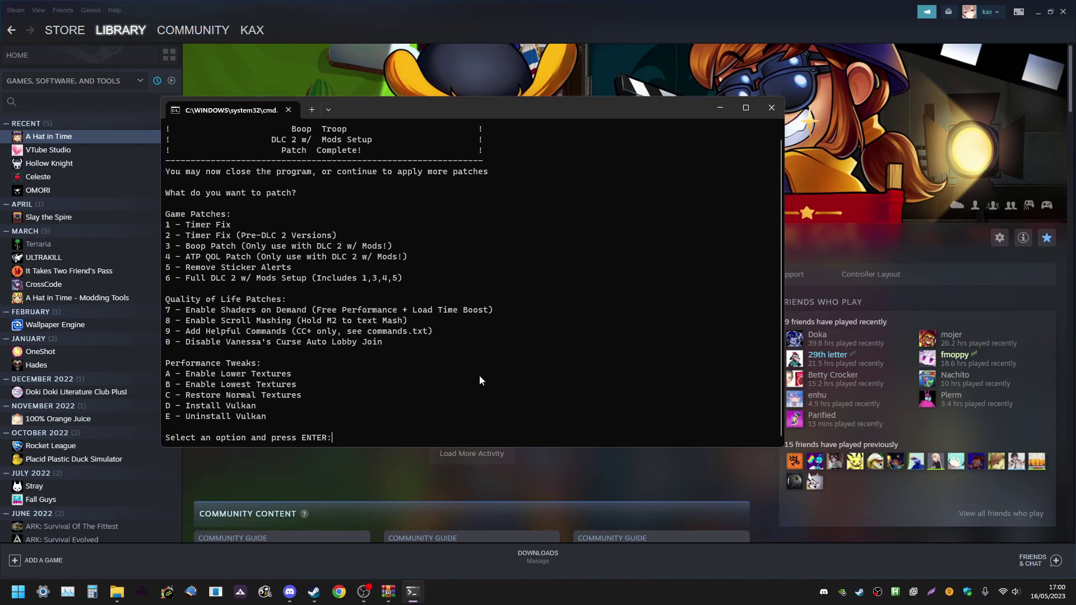
text(7)
key(Return)
text(8)
key(Return)
text(9)
key(Return)
click(771, 108)
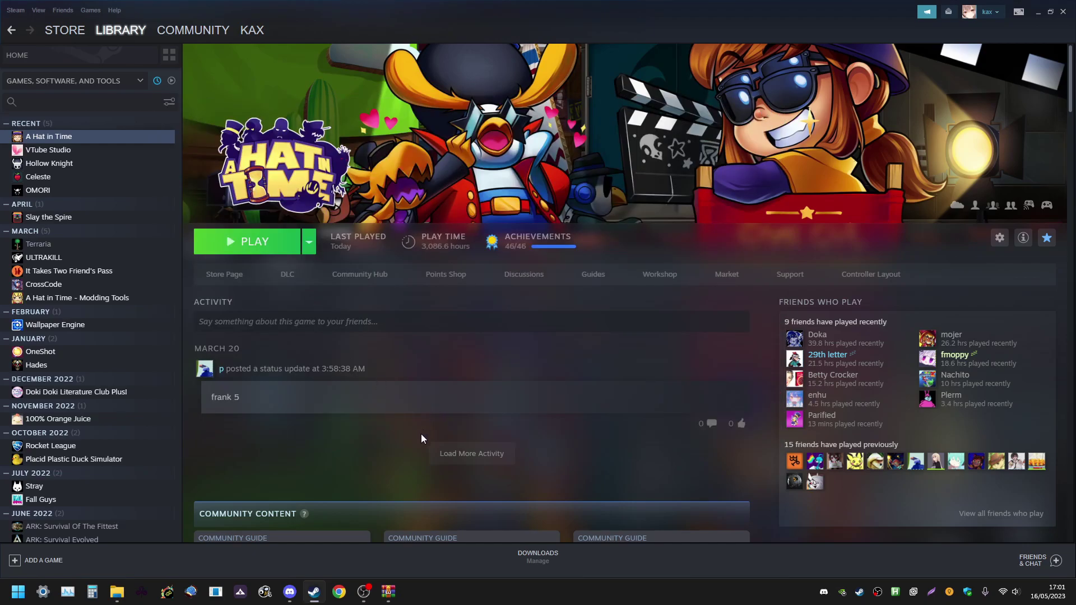
- Launch the patched game from the shortcut in the example place folder and dismiss the featured community level notice
mouse_move(117, 593)
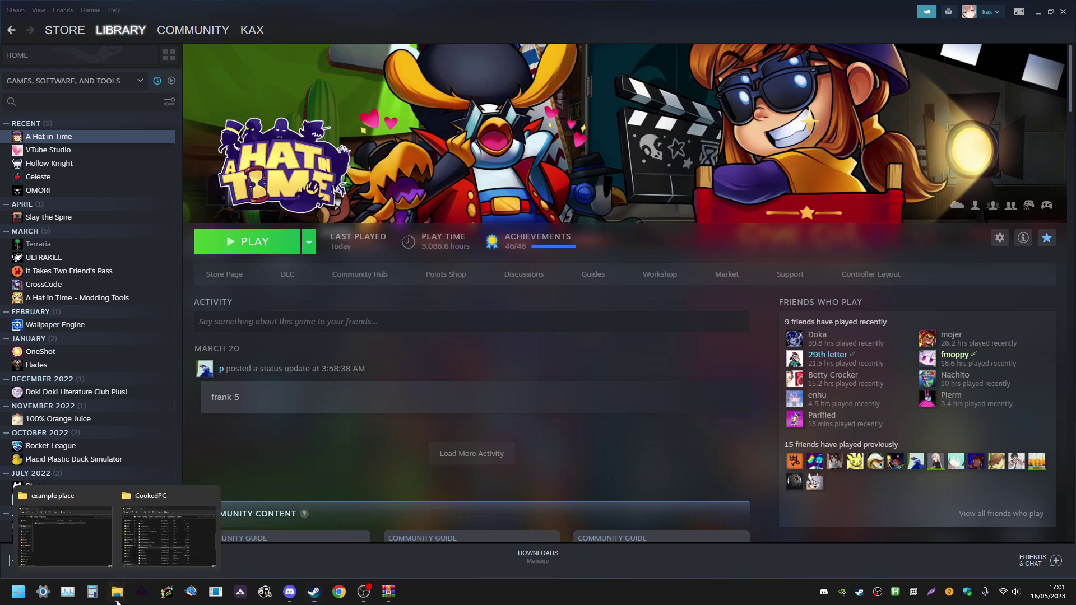
click(66, 523)
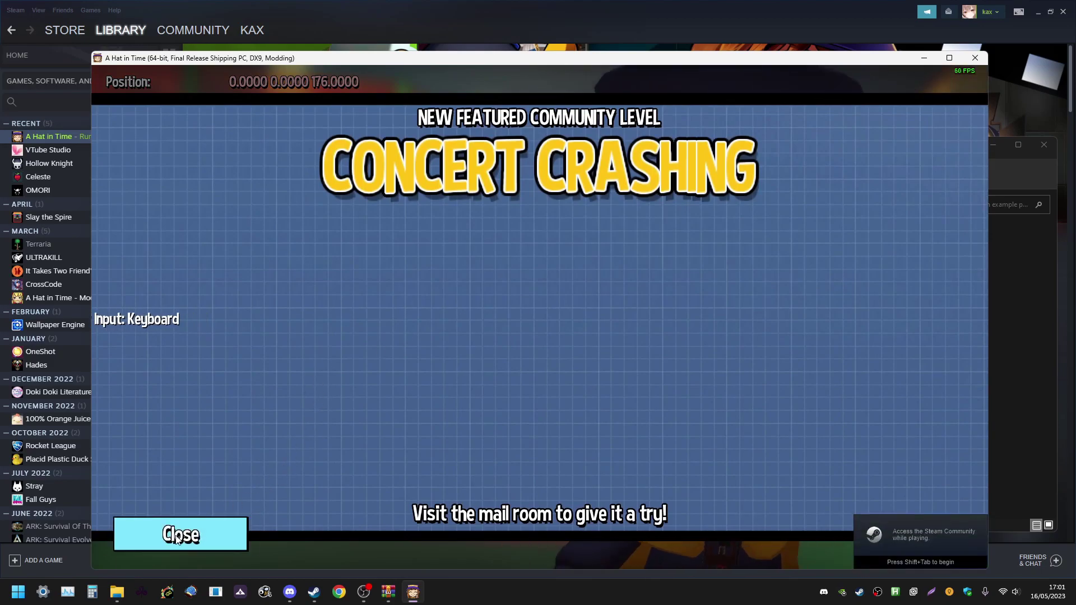
click(179, 530)
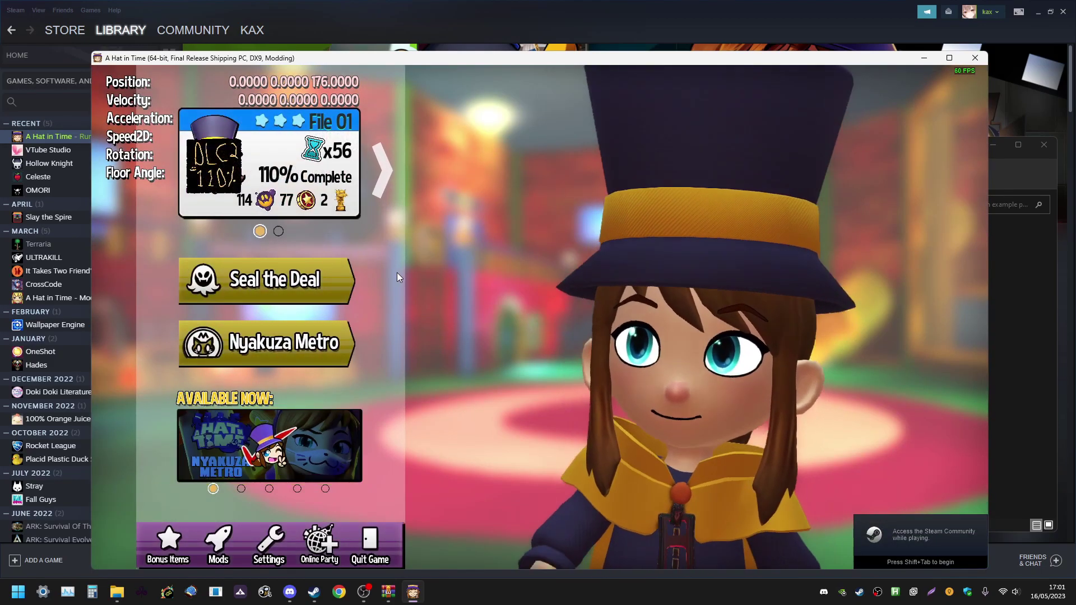
- Set Speedrun Timer to On and enable Auto Skip Skippable Cutscenes in the game settings, returning to the main menu
click(269, 542)
click(324, 179)
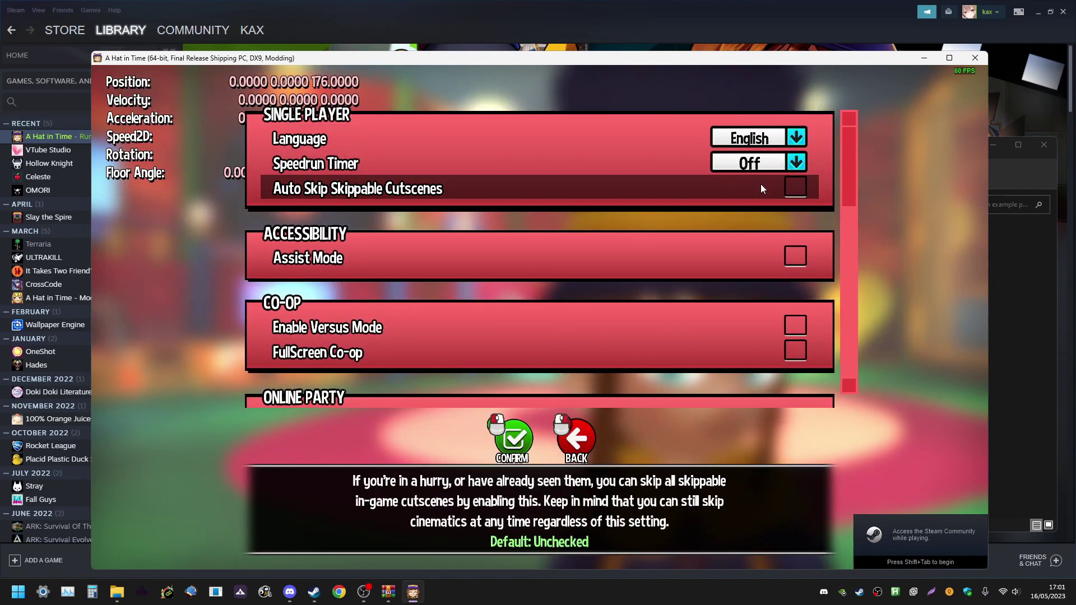
click(751, 163)
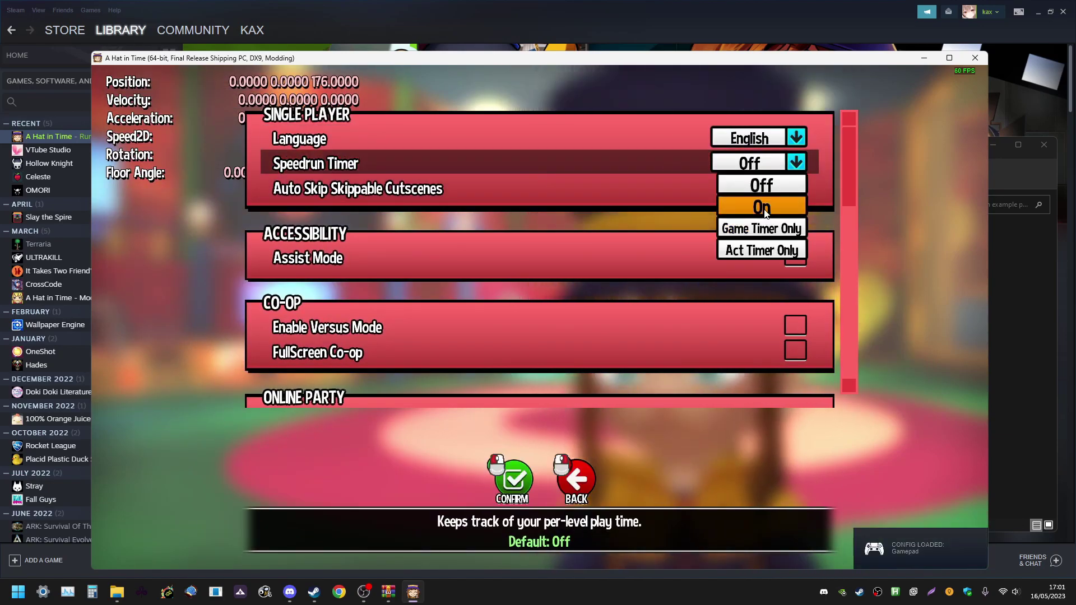
click(765, 206)
click(790, 190)
key(Escape)
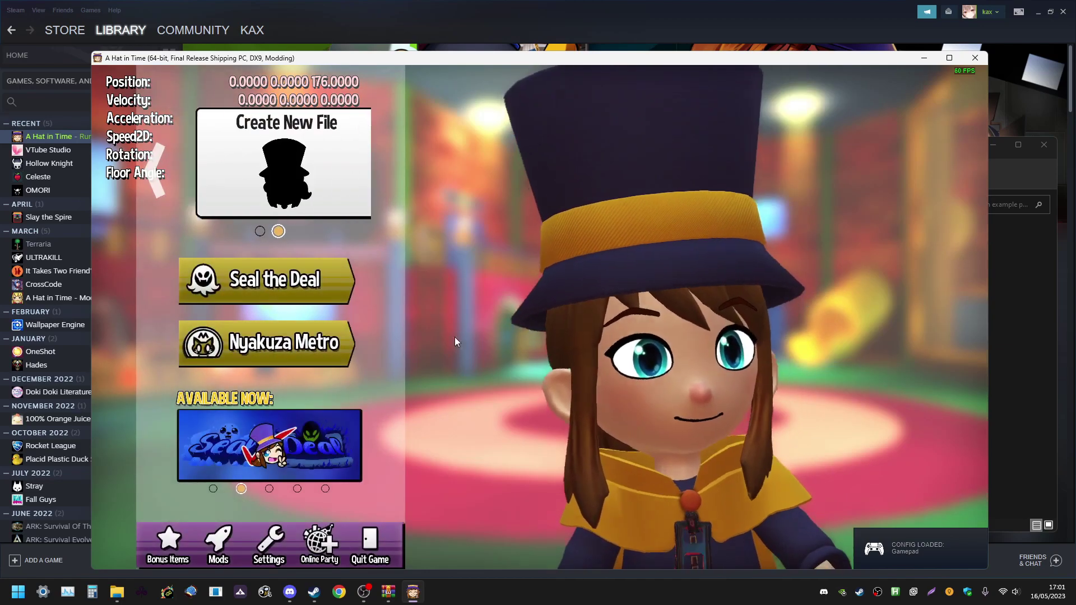
- Create a new save file and trigger the boop in the spaceship to test the patched game
click(302, 153)
click(560, 314)
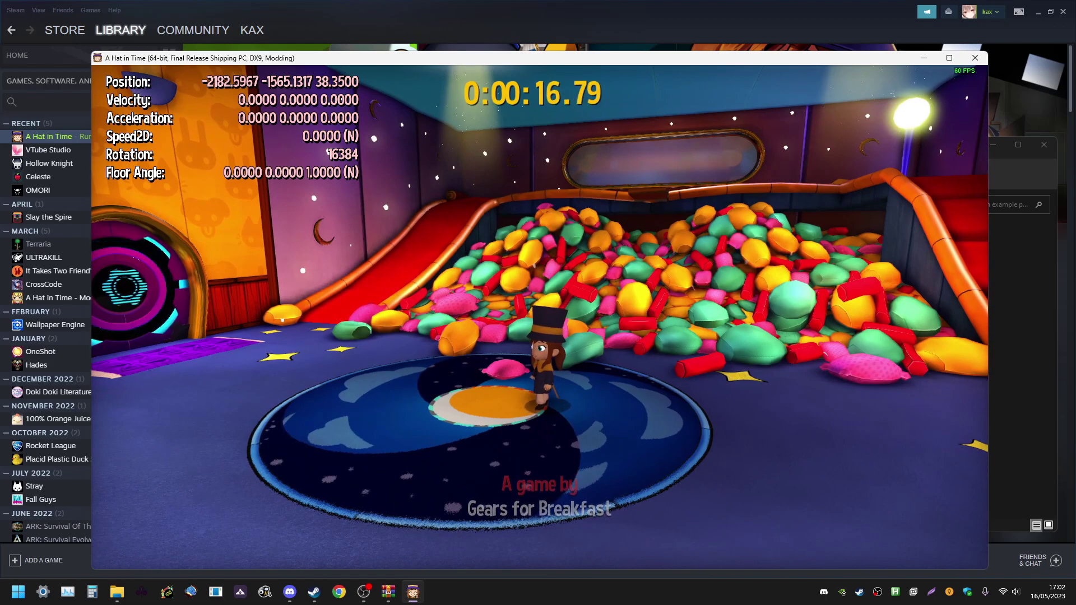
key(e)
key(e)
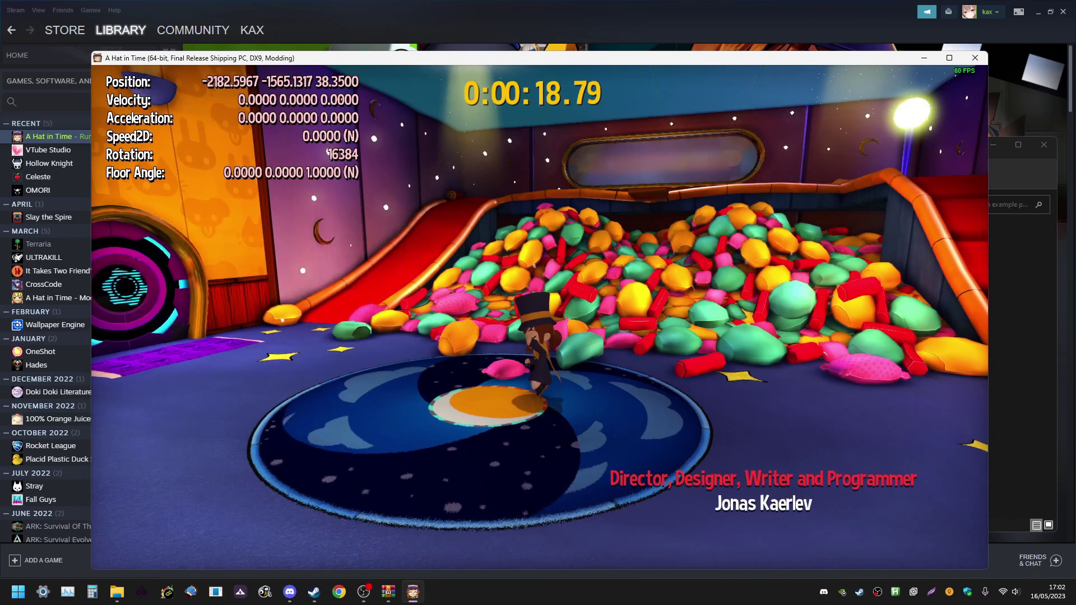
key(e)
key(e)
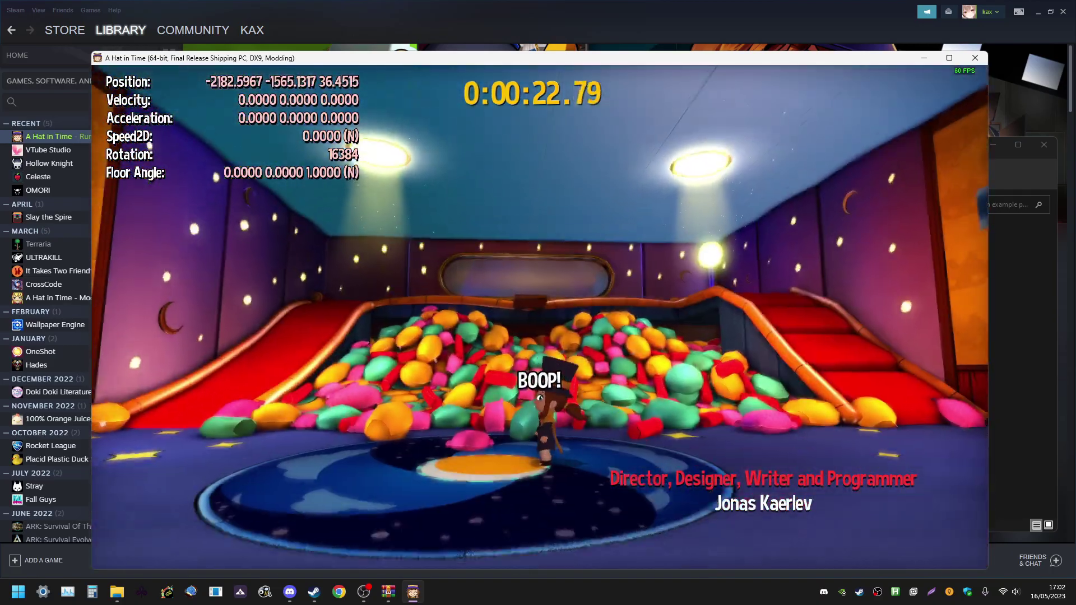
key(space)
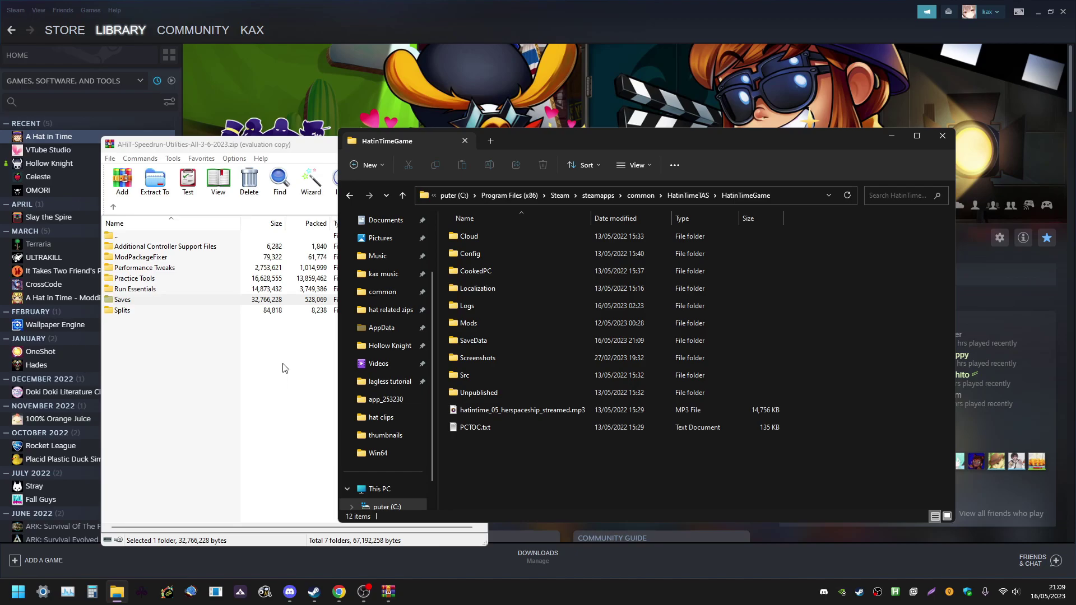
- Copy DLC2 Hundo.hat from the Saves folder of the speedrun utilities archive into the game's SaveData folder
click(226, 350)
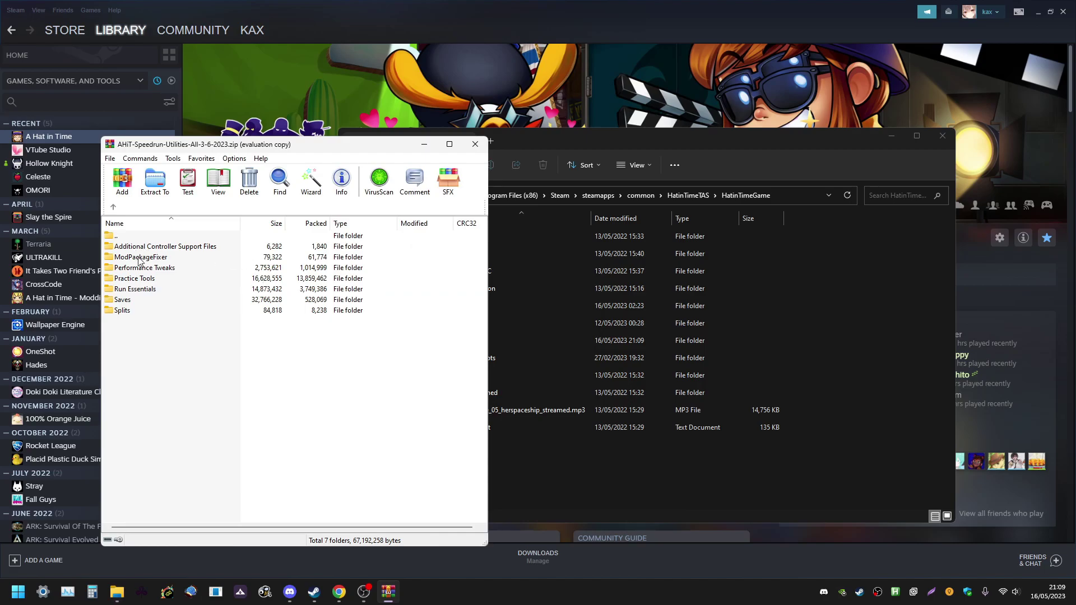
double_click(139, 301)
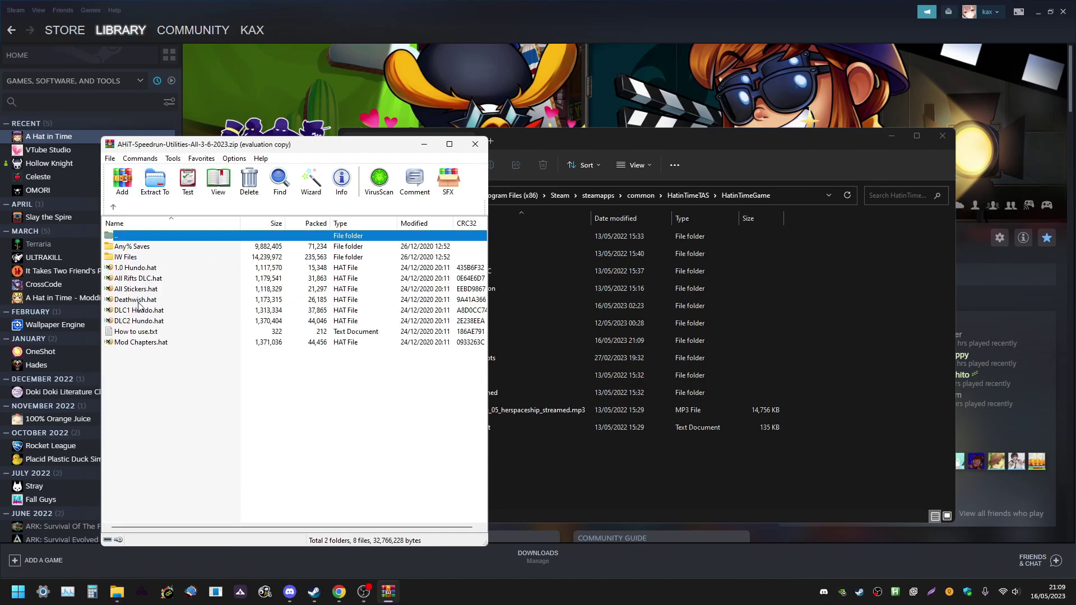
click(151, 322)
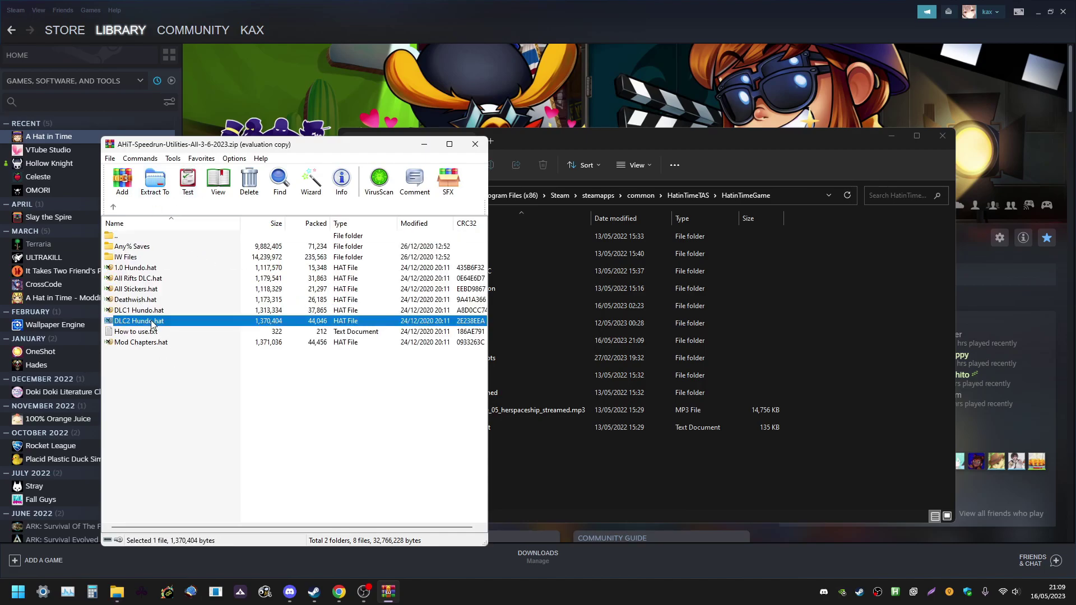
click(909, 320)
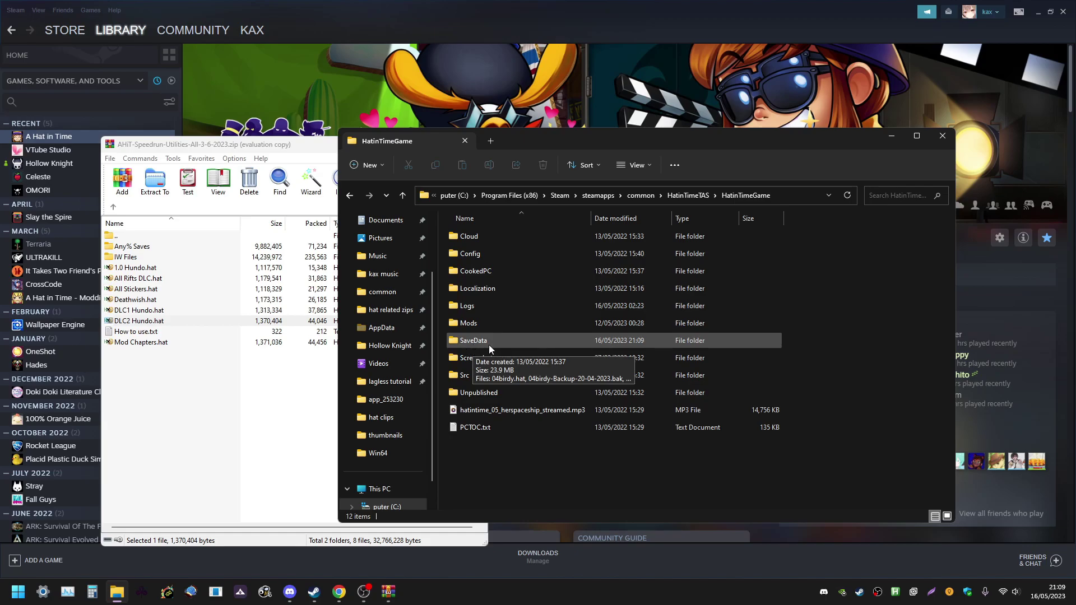
click(467, 347)
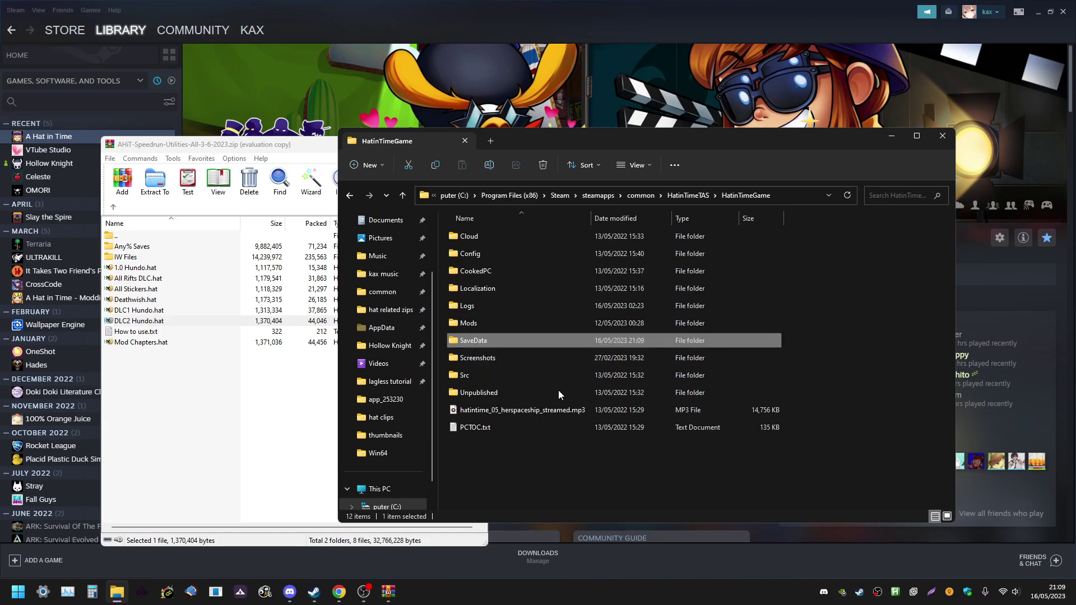
click(143, 322)
drag(79, 316, 477, 344)
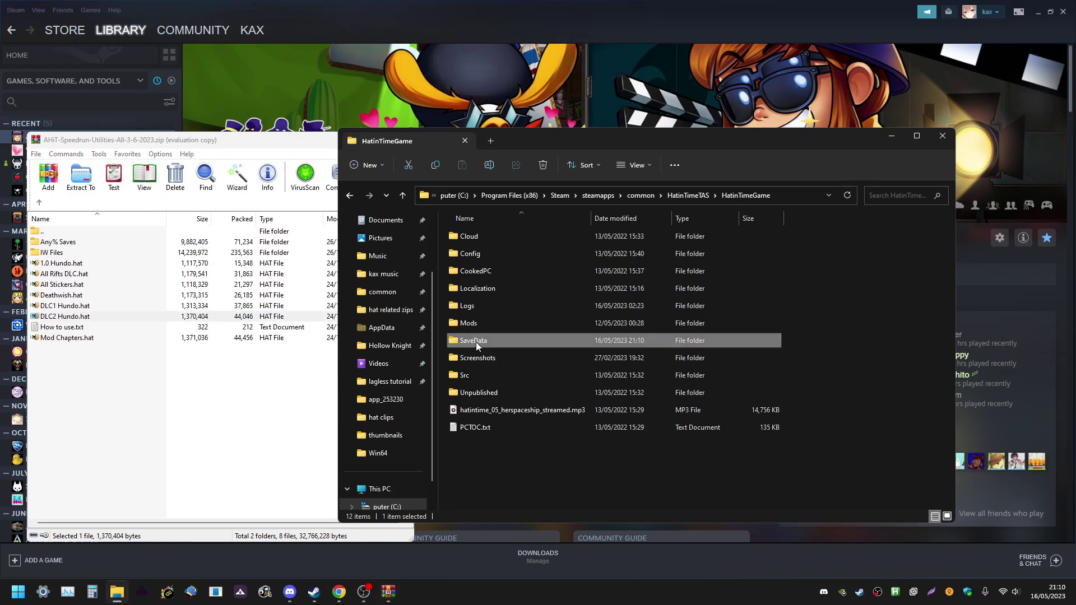